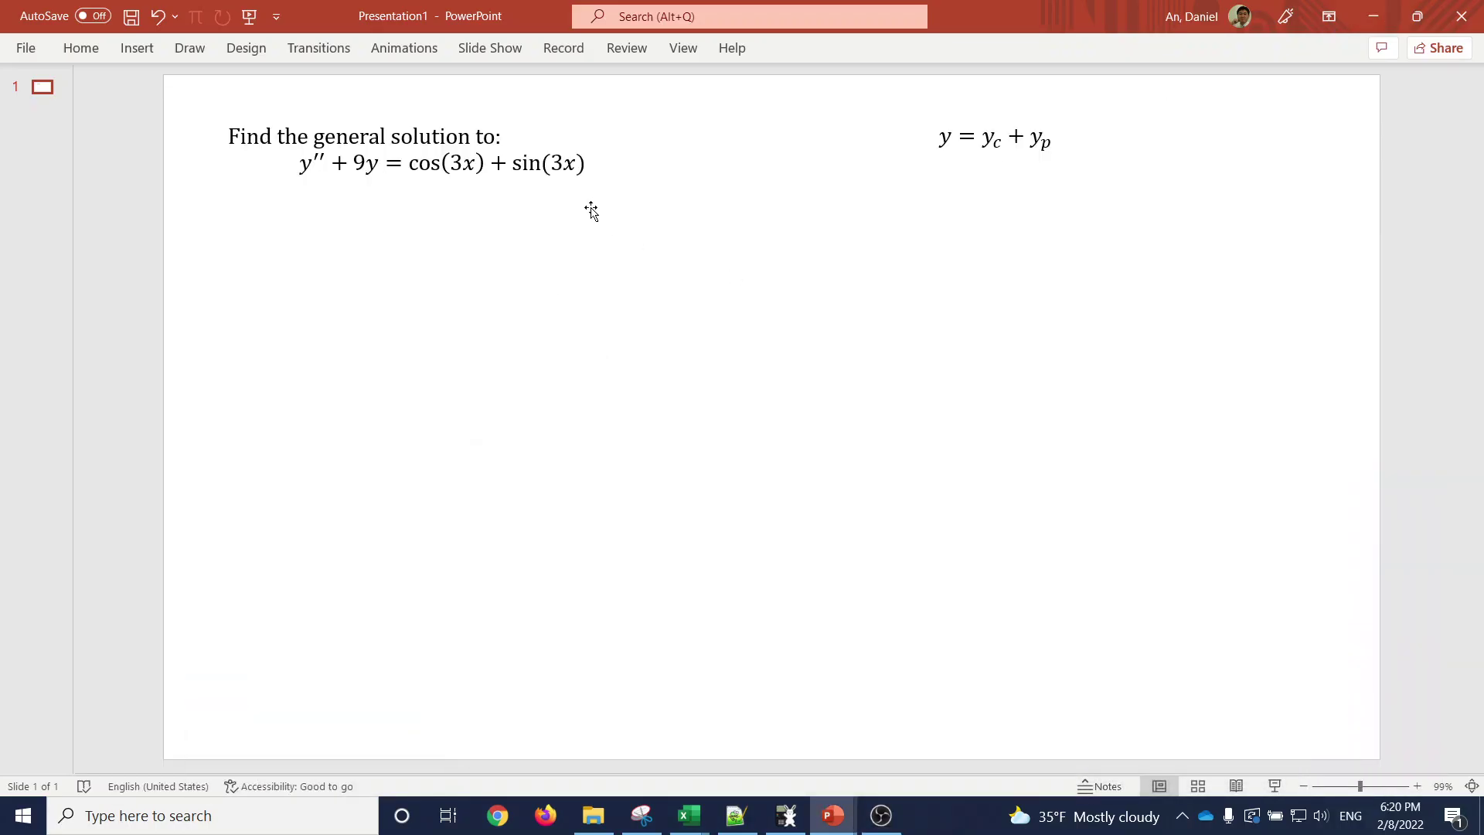
Add a blank line below the problem's equation and start a 'Sol)' line
{"action": "left_click", "coordinate": [588, 162]}
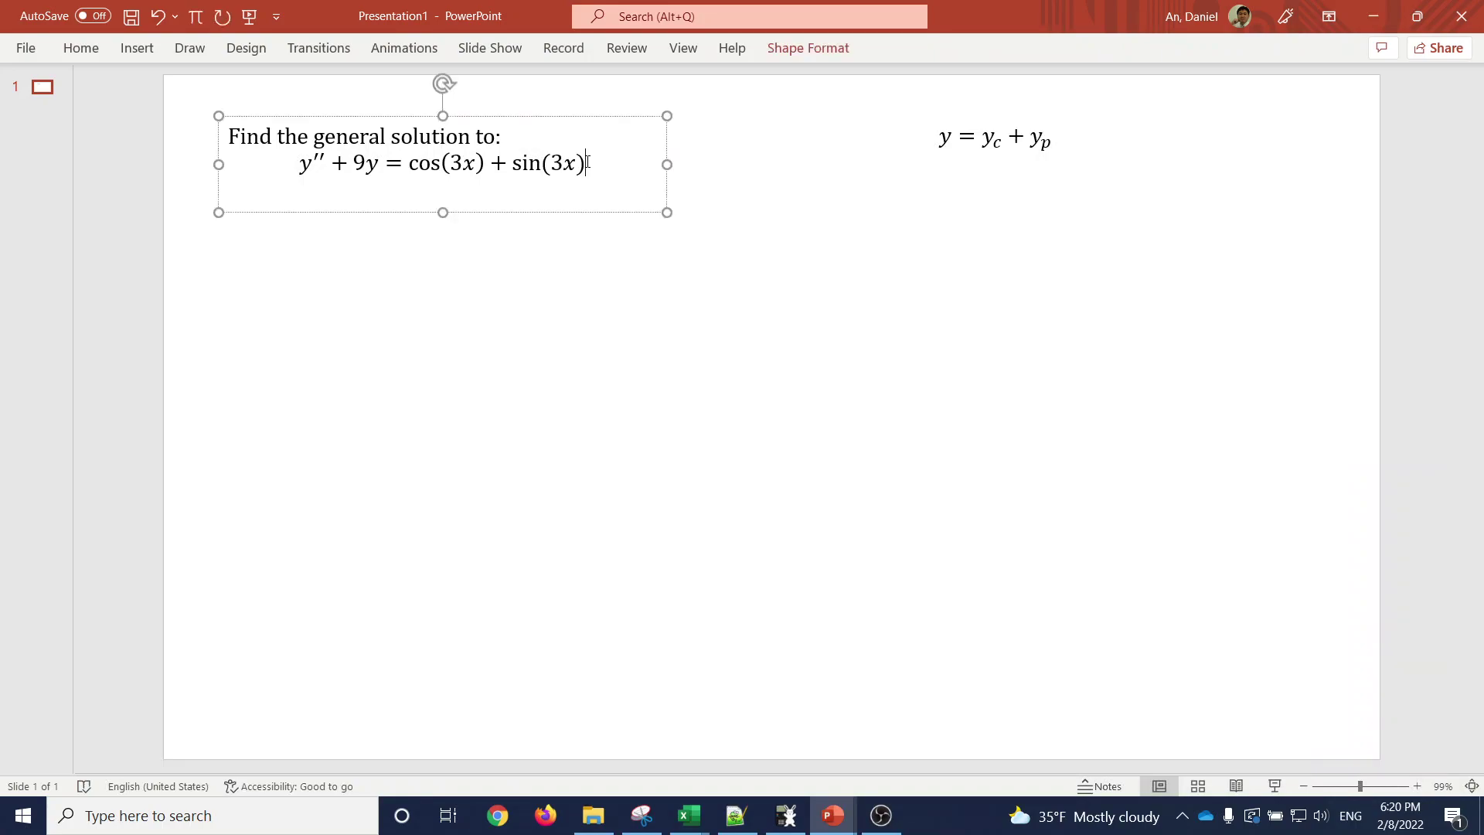
{"action": "key", "text": "Return"}
{"action": "key", "text": "Return"}
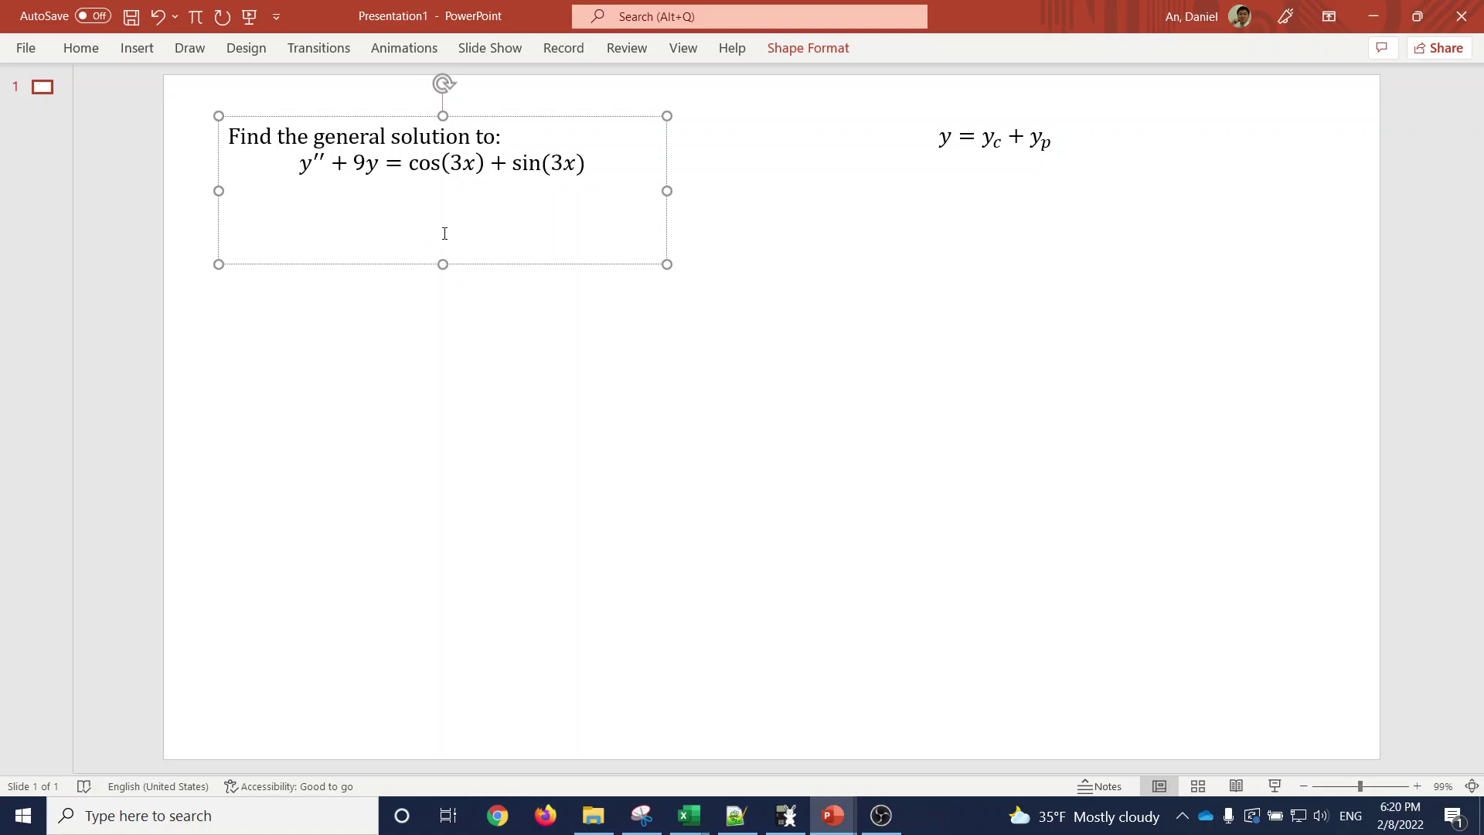
{"action": "type", "text": "Sol)"}
Write the characteristic equation r² + 0r + 9 = 0 → r² = −9 after Sol)
{"action": "key", "text": "alt+equal"}
{"action": "type", "text": "r^2"}
{"action": "key", "text": "space"}
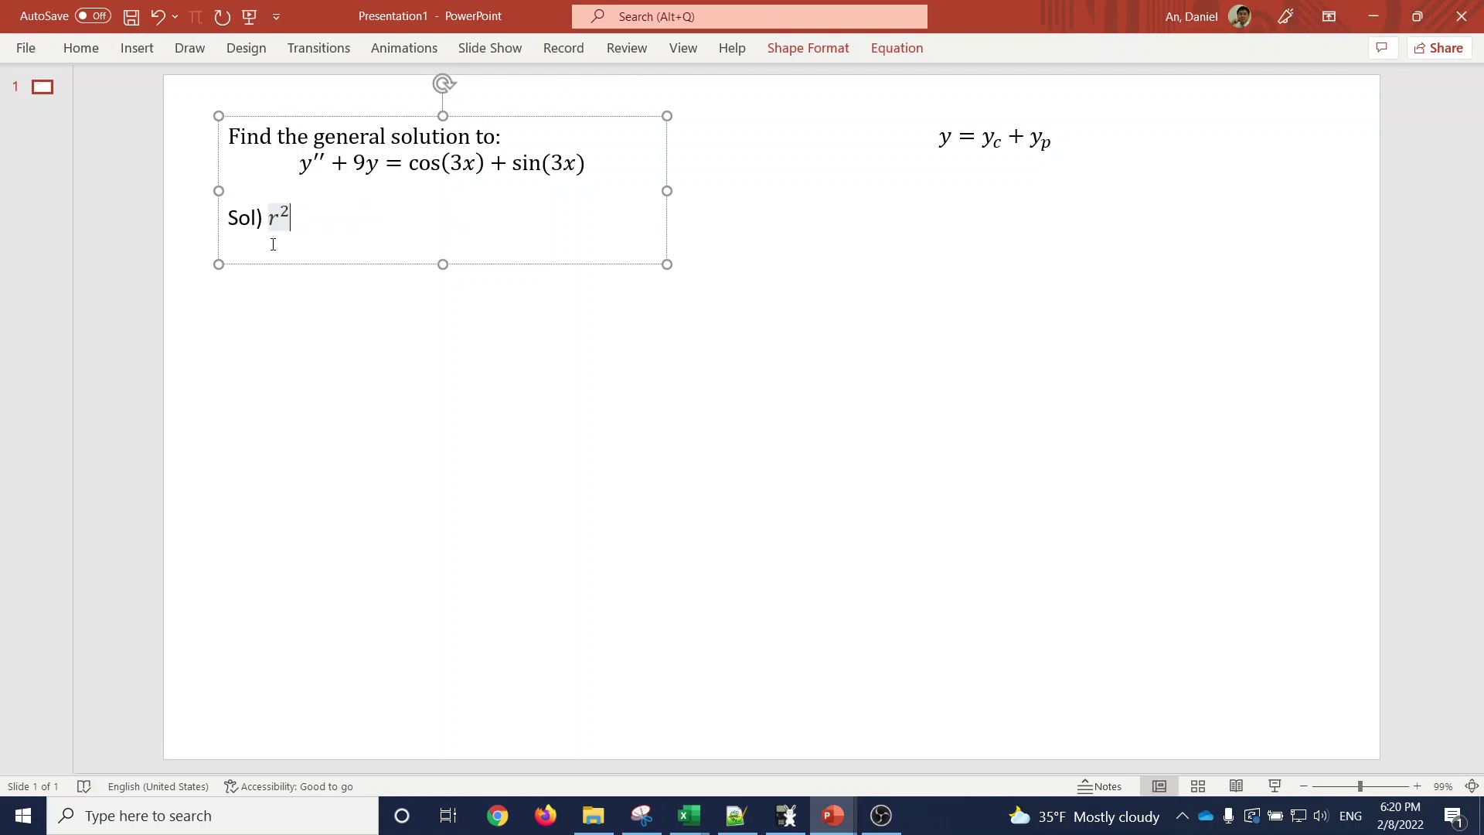
{"action": "type", "text": "+"}
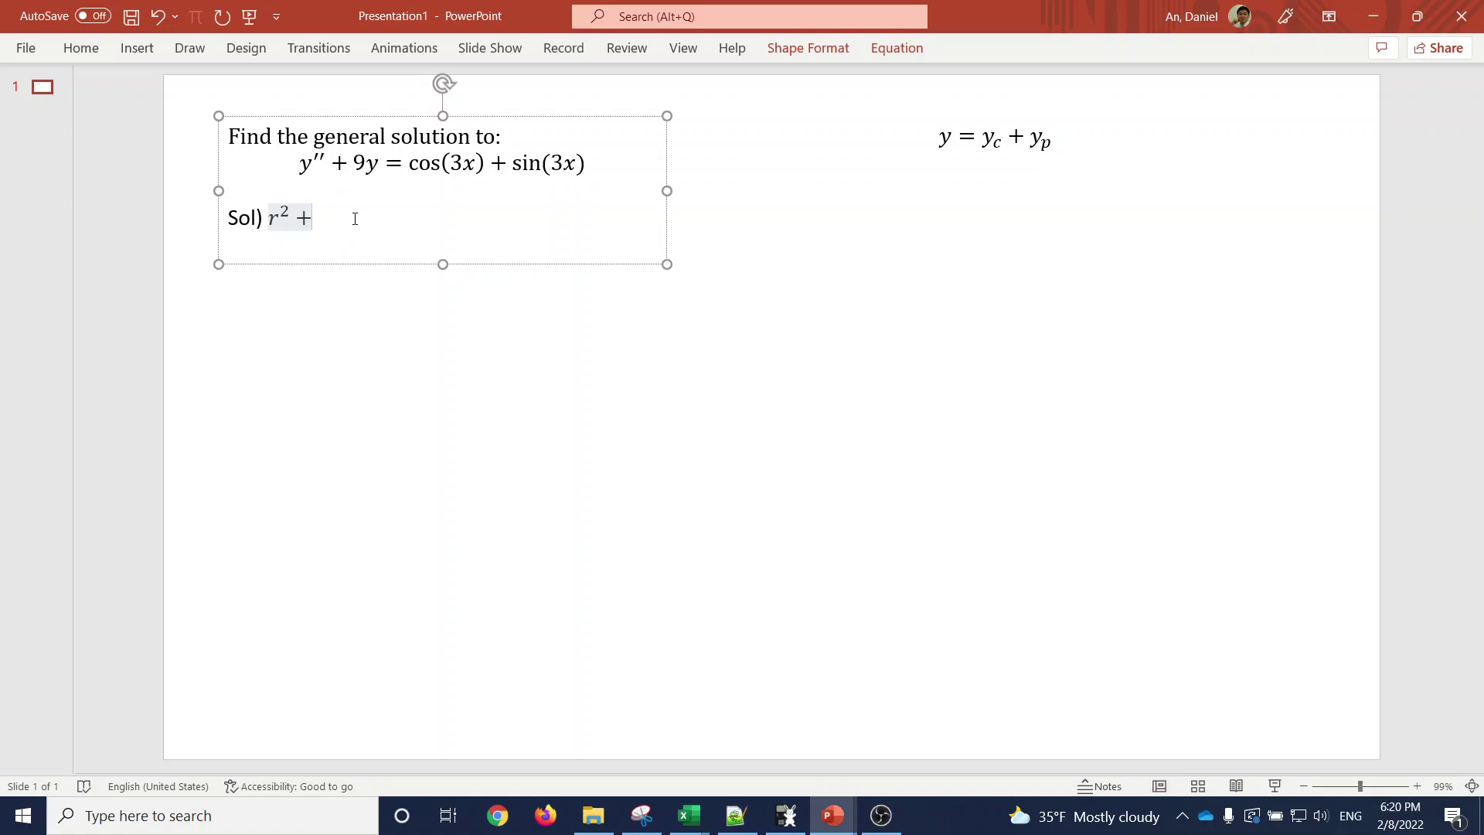
{"action": "type", "text": "0"}
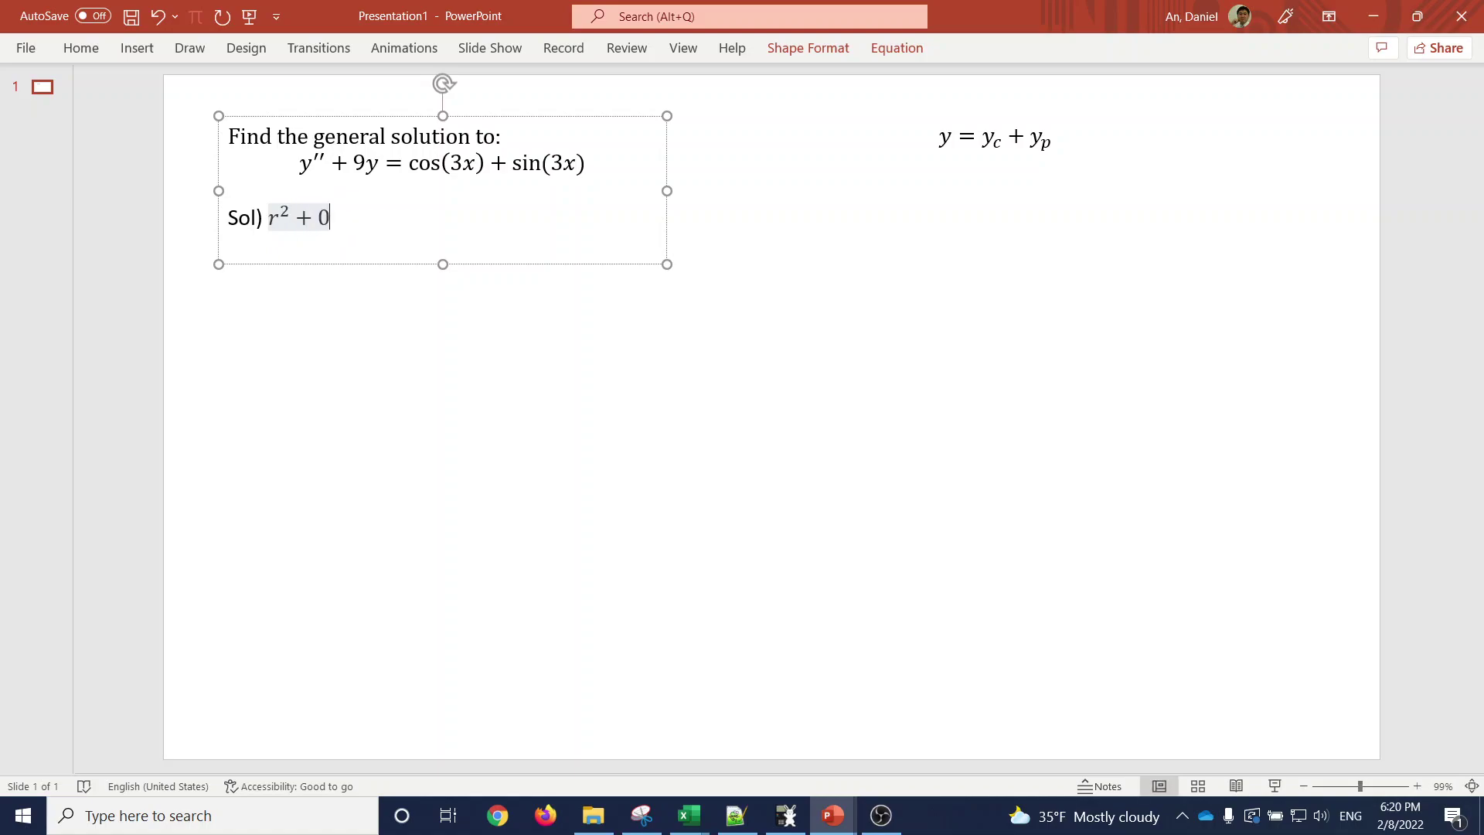
{"action": "type", "text": "r+"}
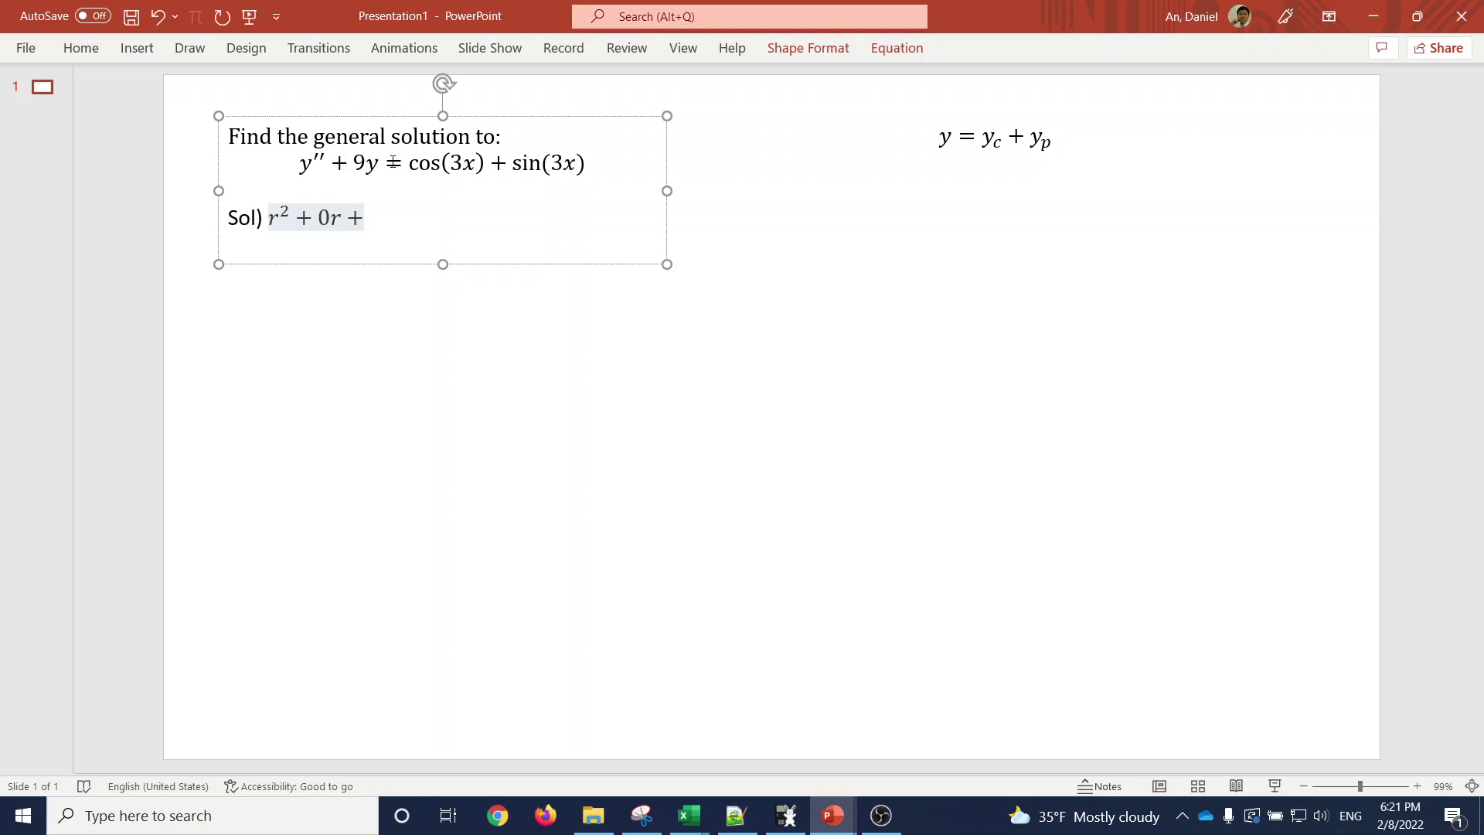
{"action": "type", "text": "9"}
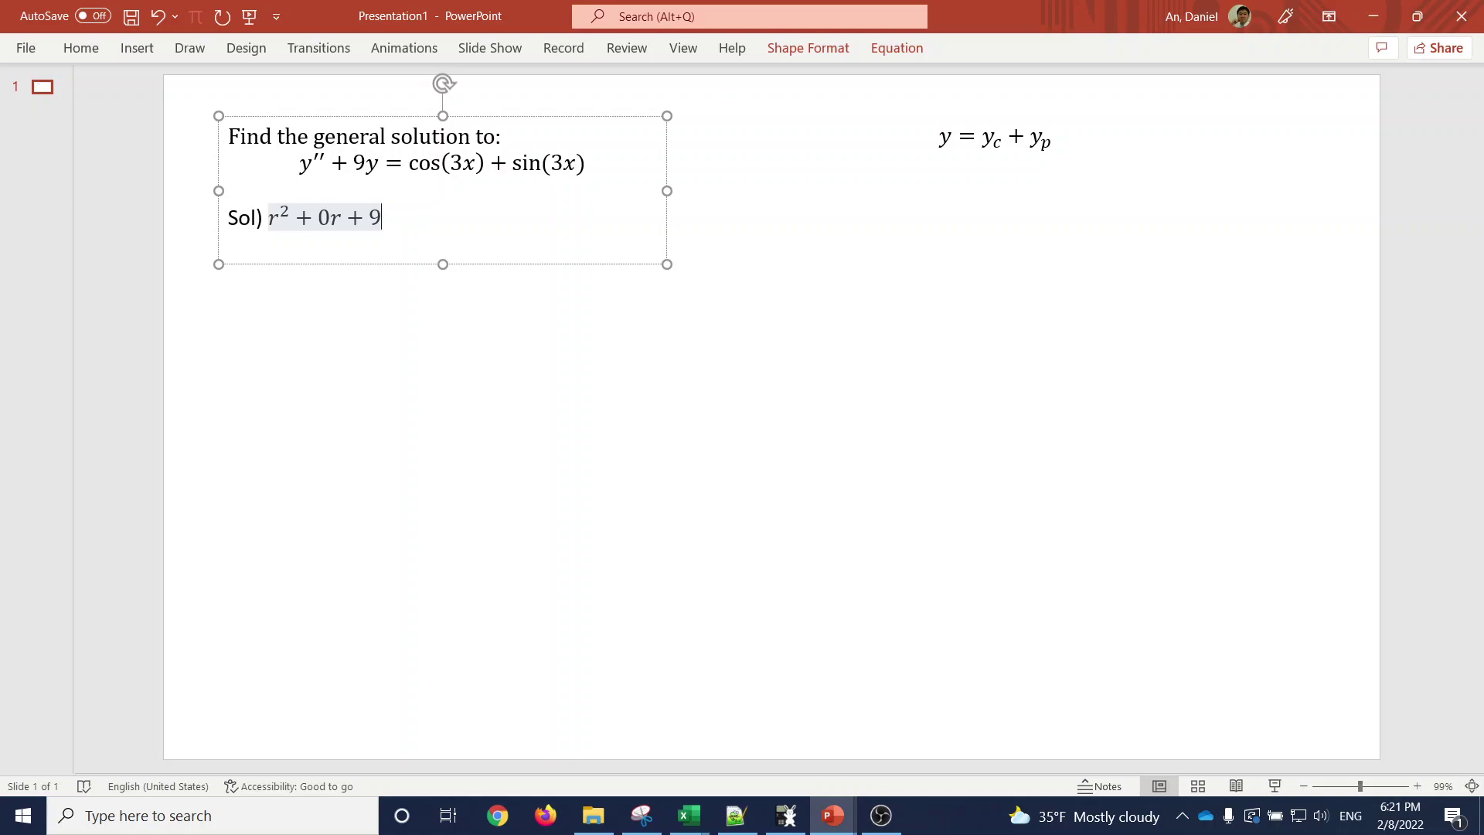
{"action": "type", "text": "=0"}
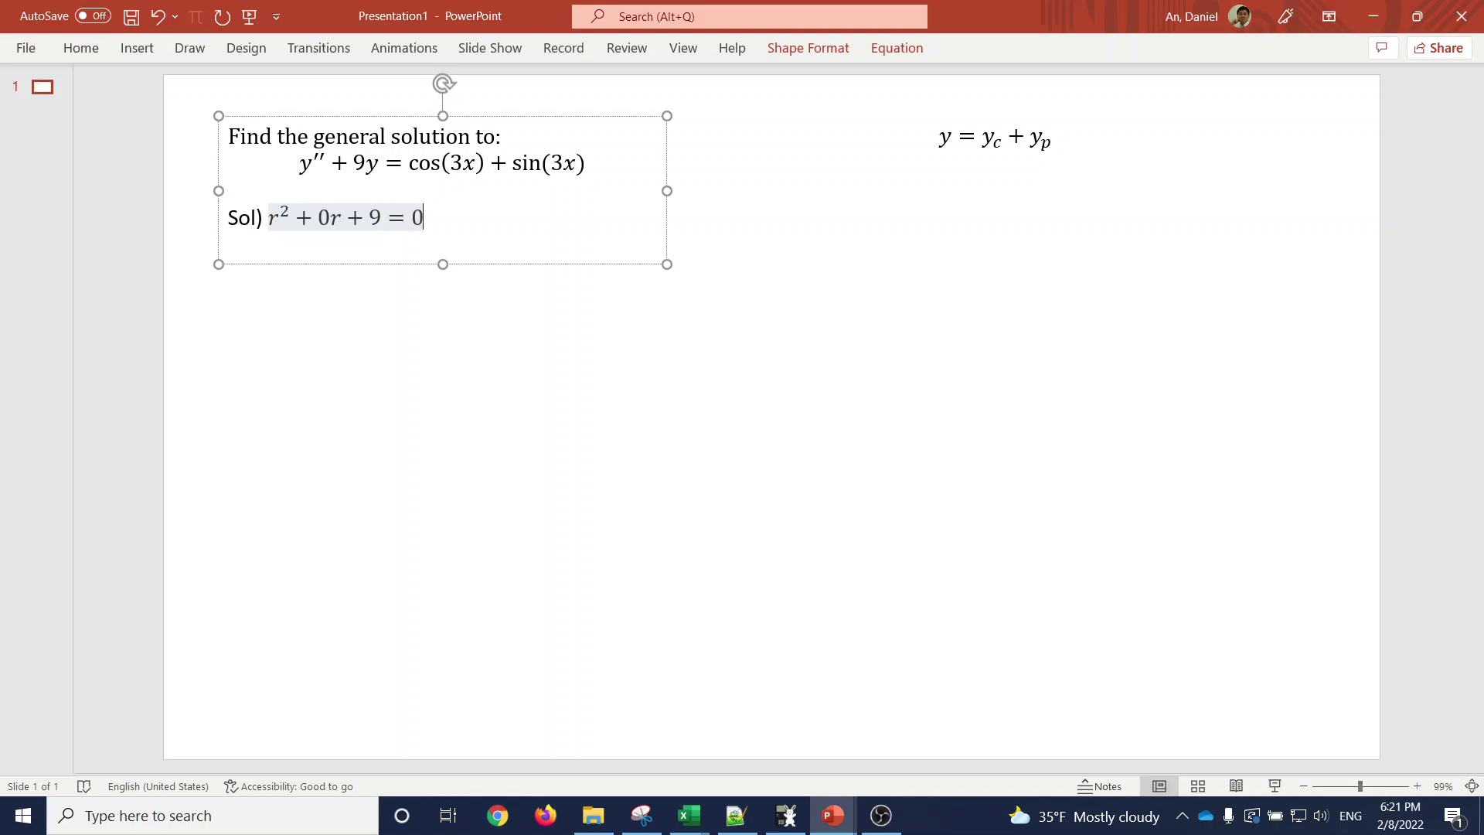
{"action": "type", "text": "->"}
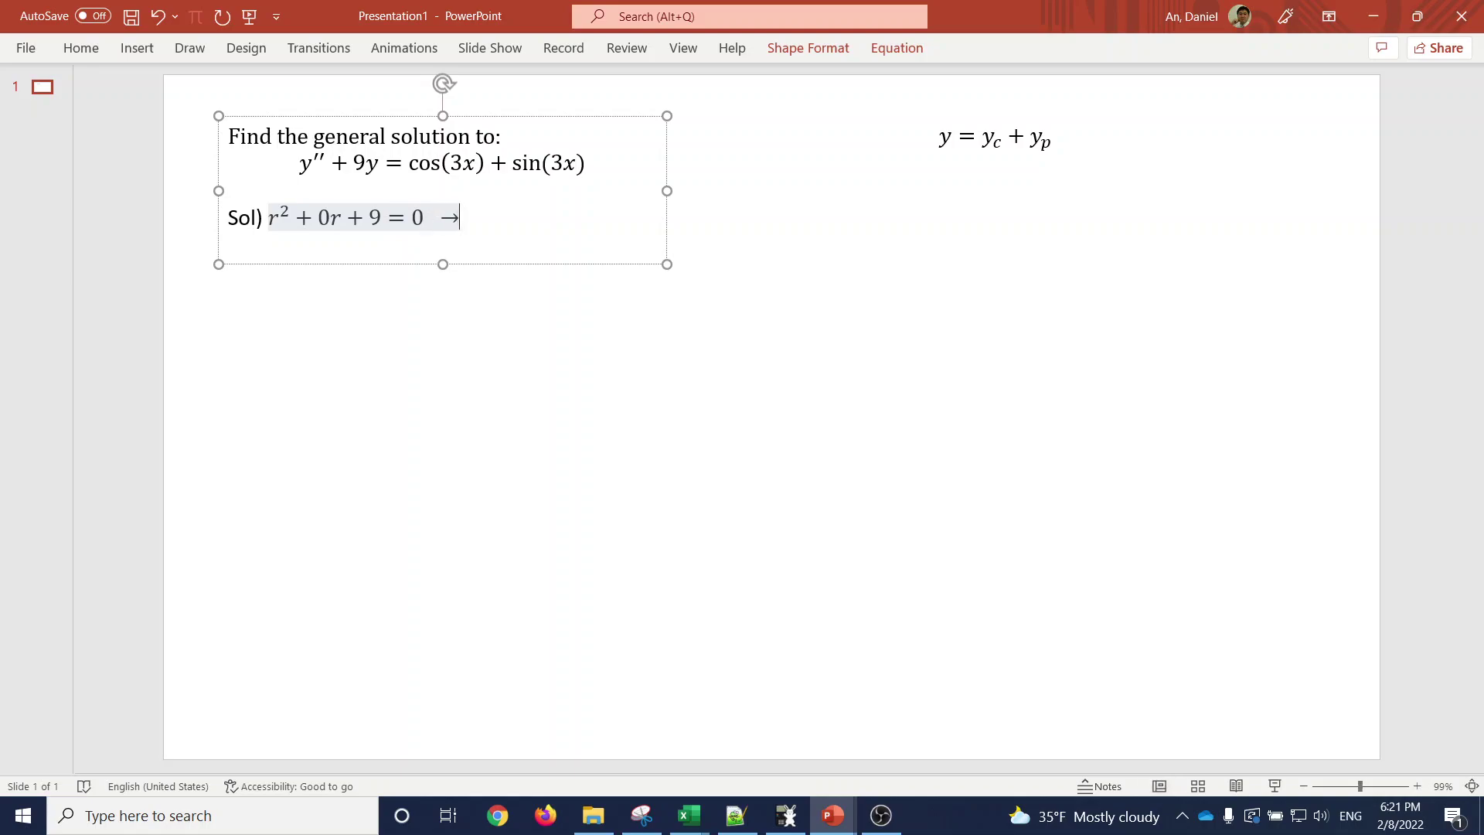
{"action": "type", "text": "r^2 =-9"}
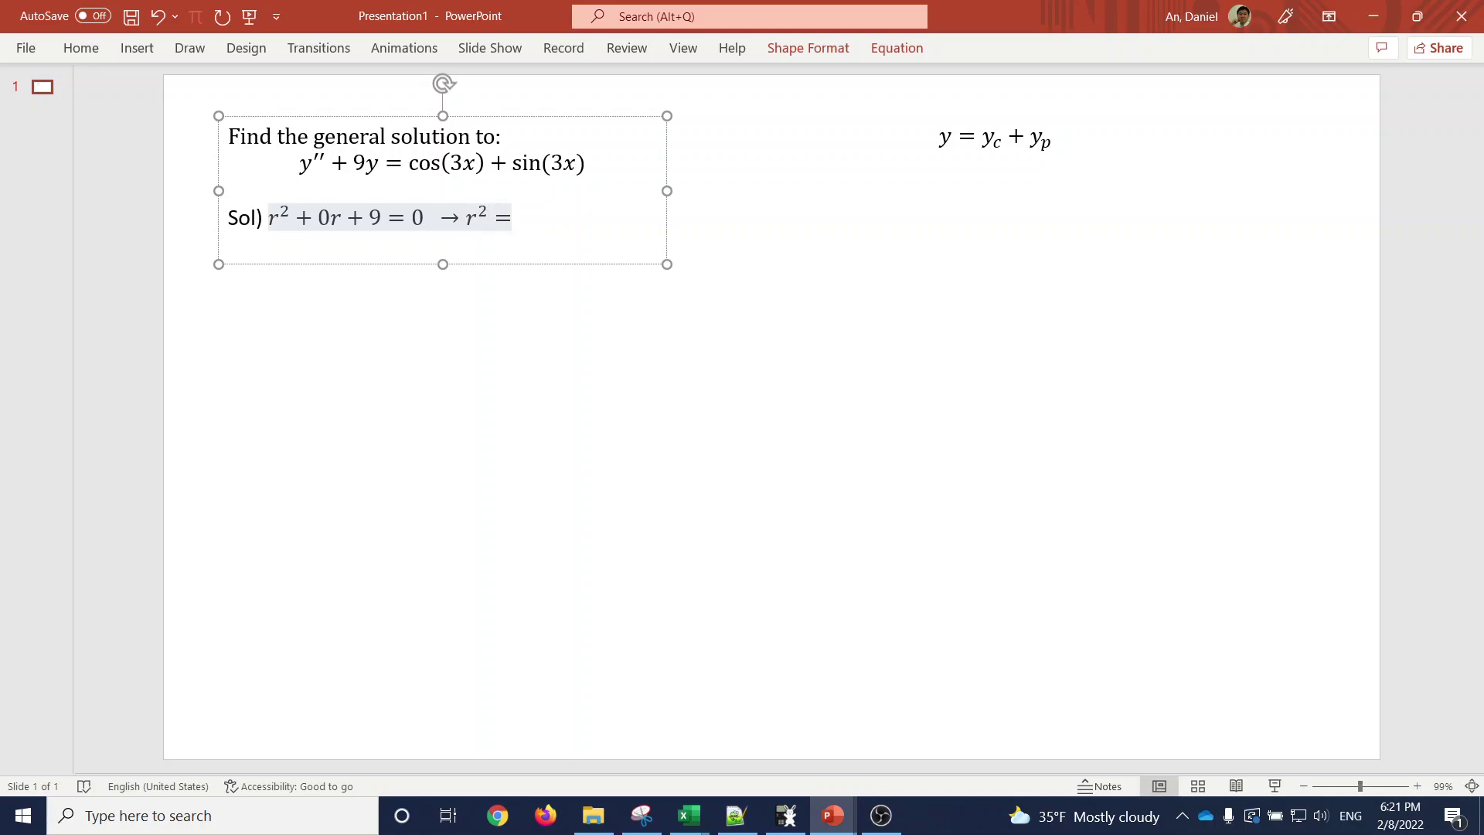
{"action": "key", "text": "Return"}
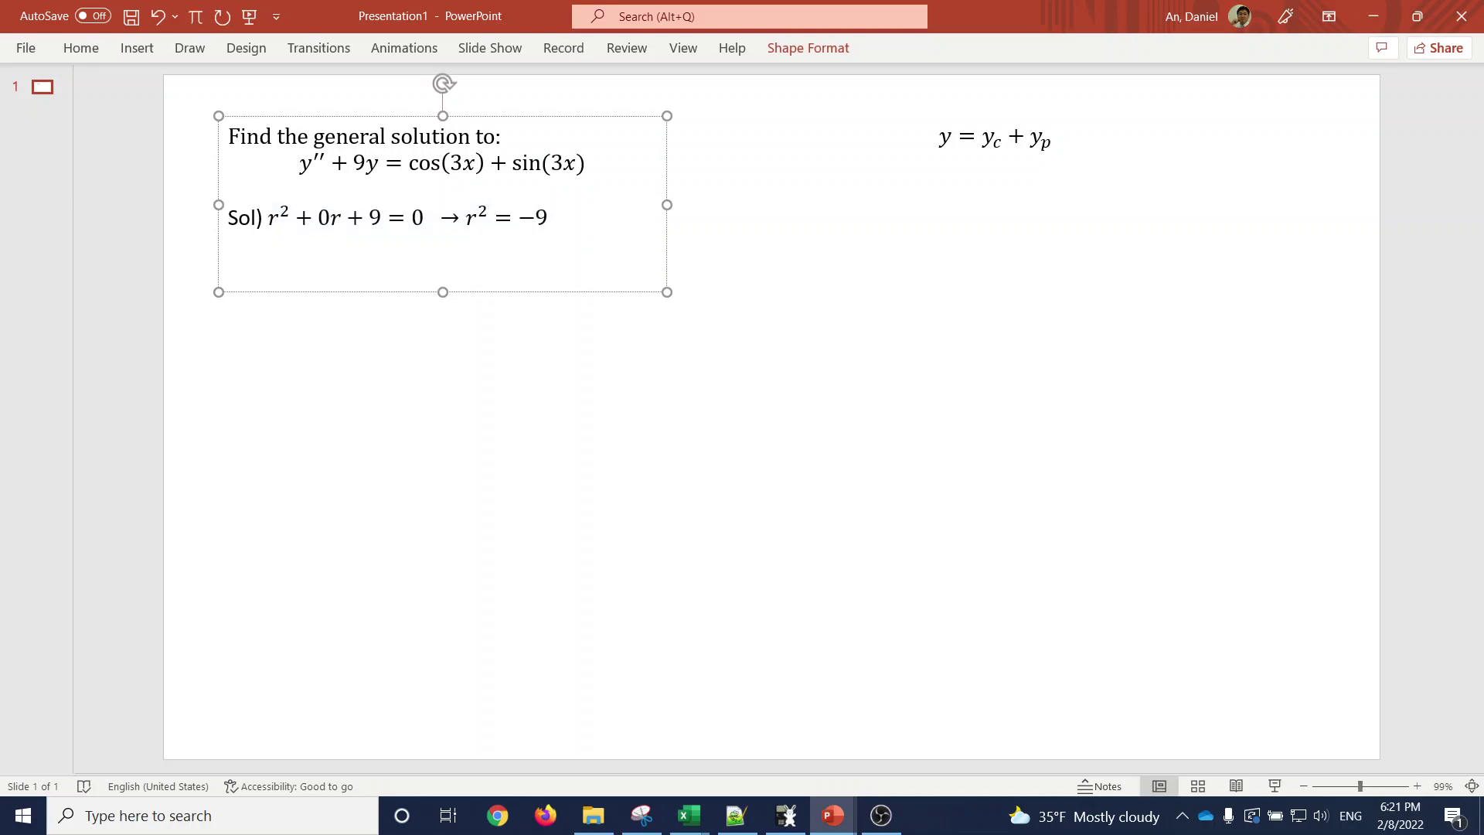
{"action": "key", "text": "alt"}
{"action": "key", "text": "alt+equal"}
Enter the roots r = ±3i, then y_c = C₁cos(3x) + C₂sin(3x) on the next line
{"action": "type", "text": "r"}
{"action": "type", "text": "="}
{"action": "type", "text": "\\pm "}
{"action": "type", "text": "3i"}
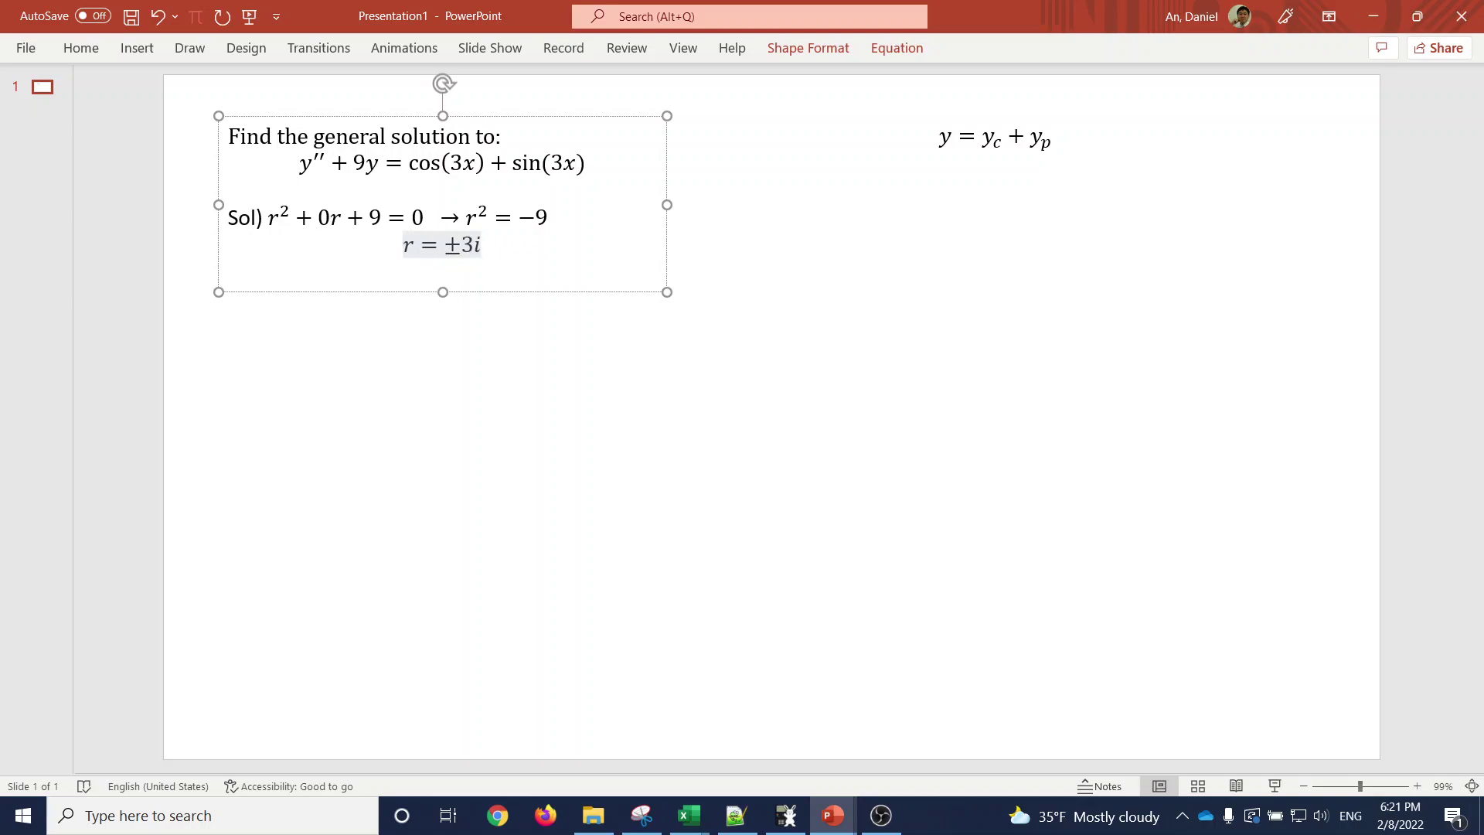
{"action": "key", "text": "Return"}
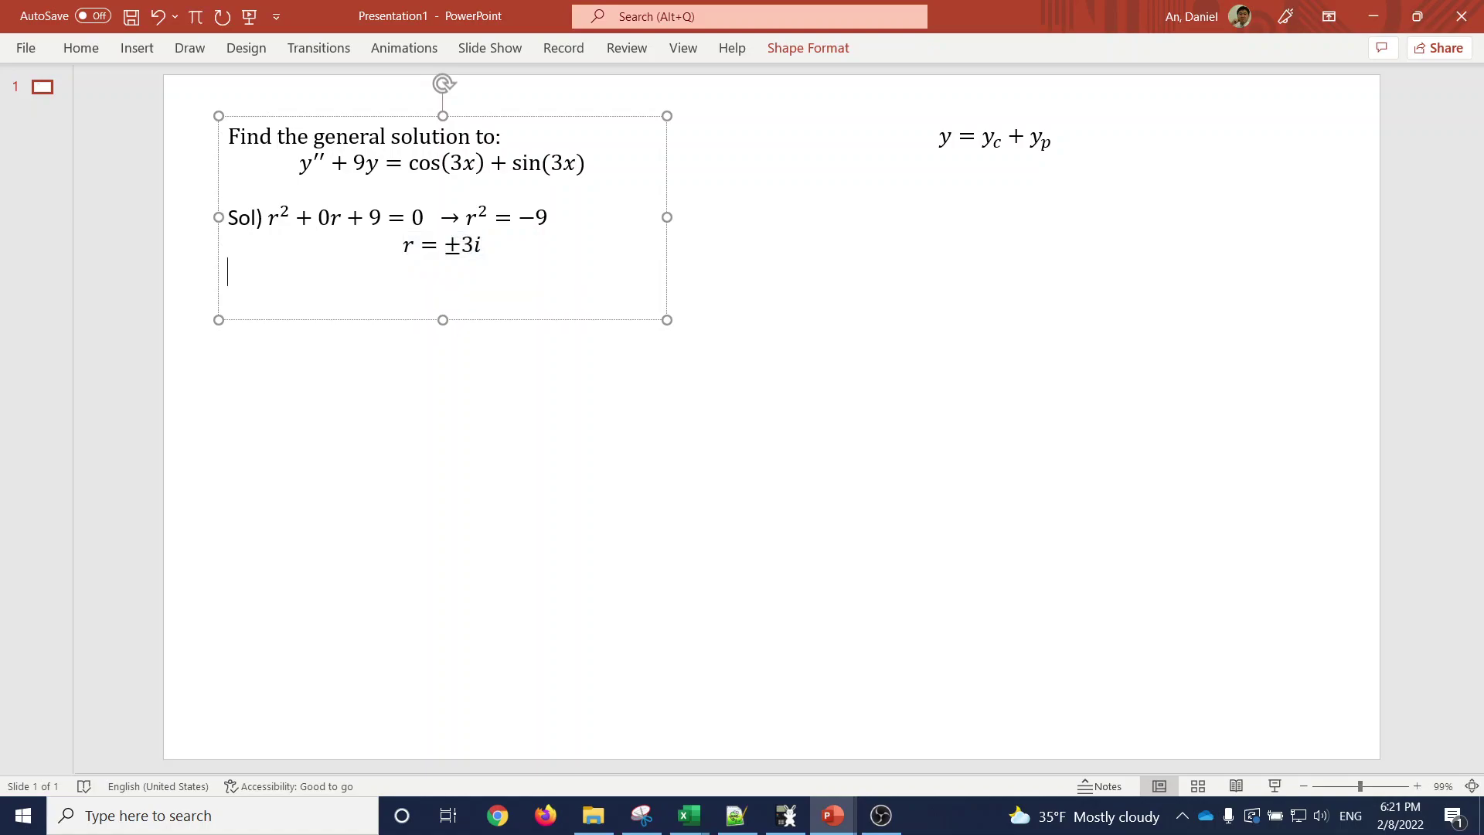
{"action": "key", "text": "alt+equal"}
{"action": "type", "text": "y_"}
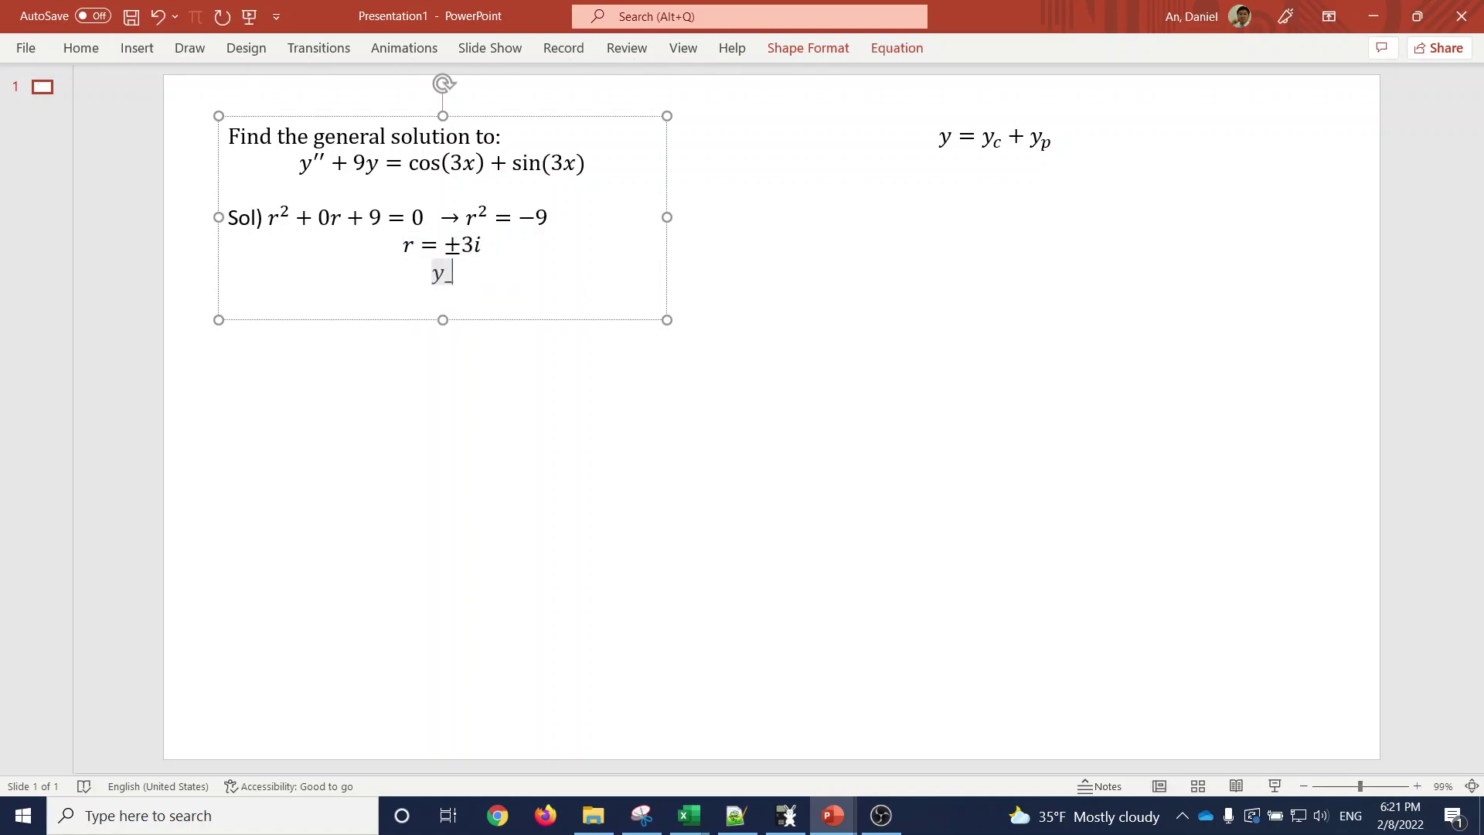
{"action": "type", "text": "c =C_1 "}
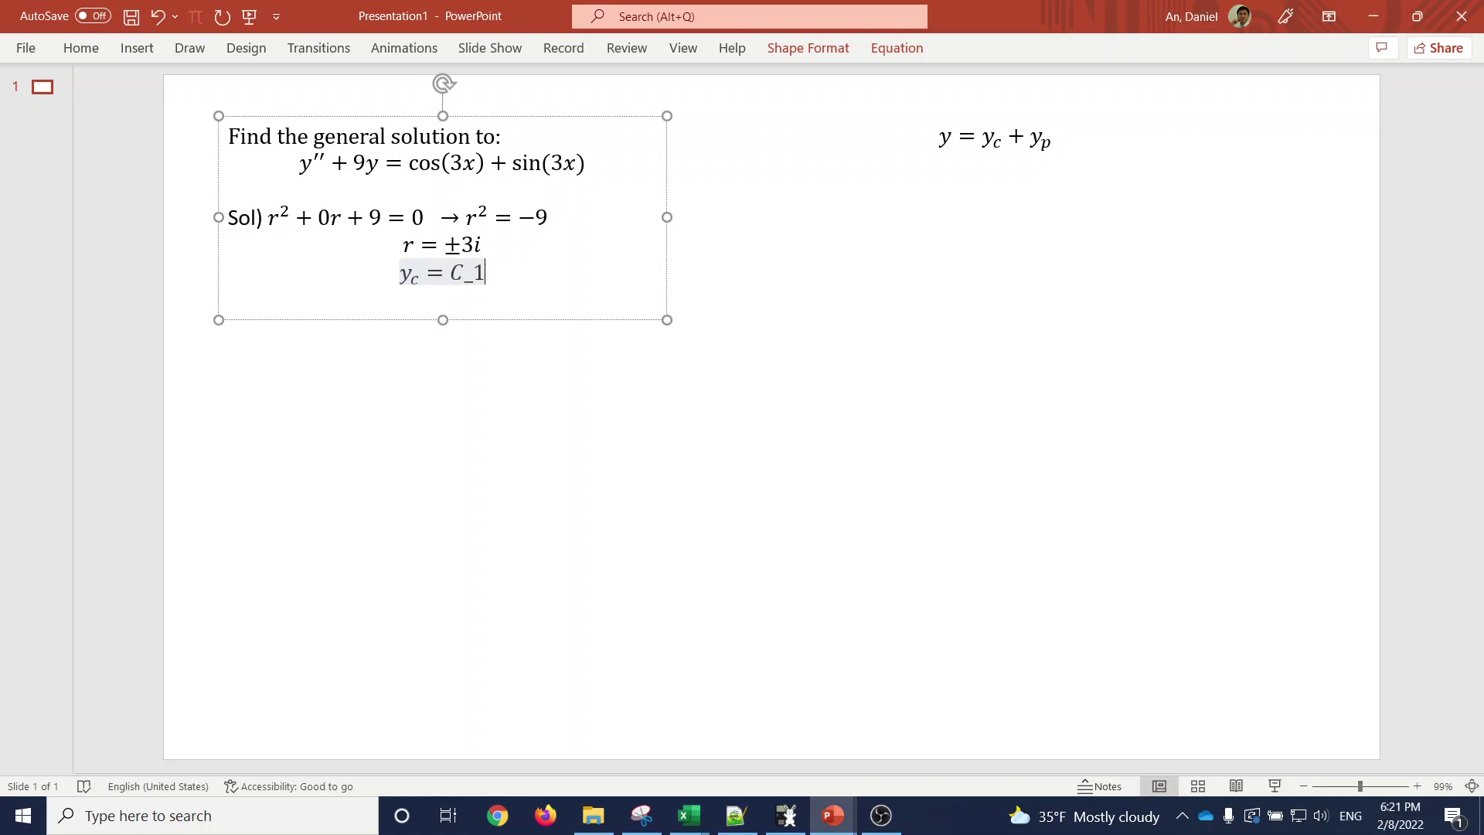
{"action": "type", "text": "cos "}
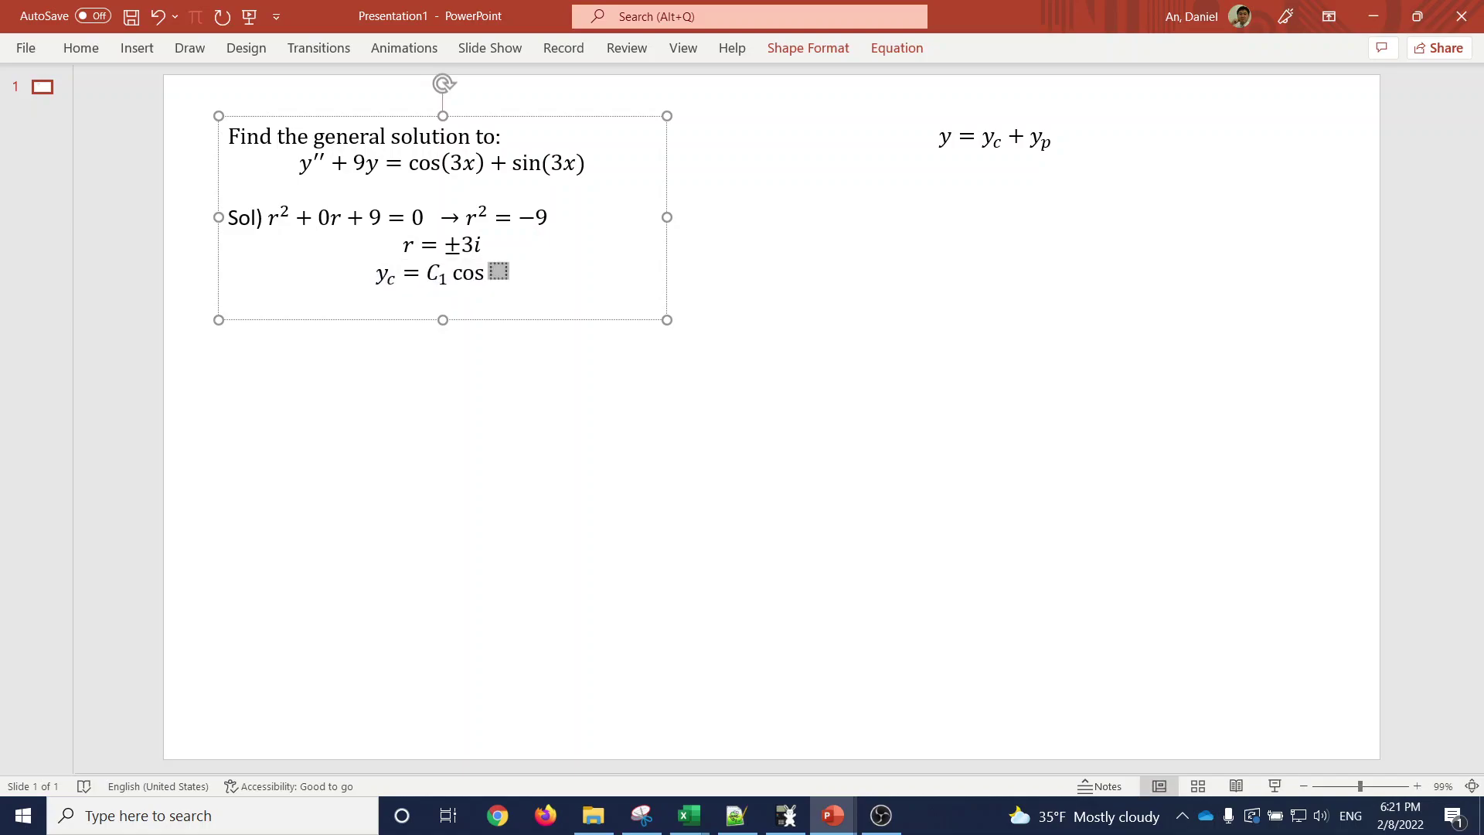
{"action": "type", "text": "(3x)"}
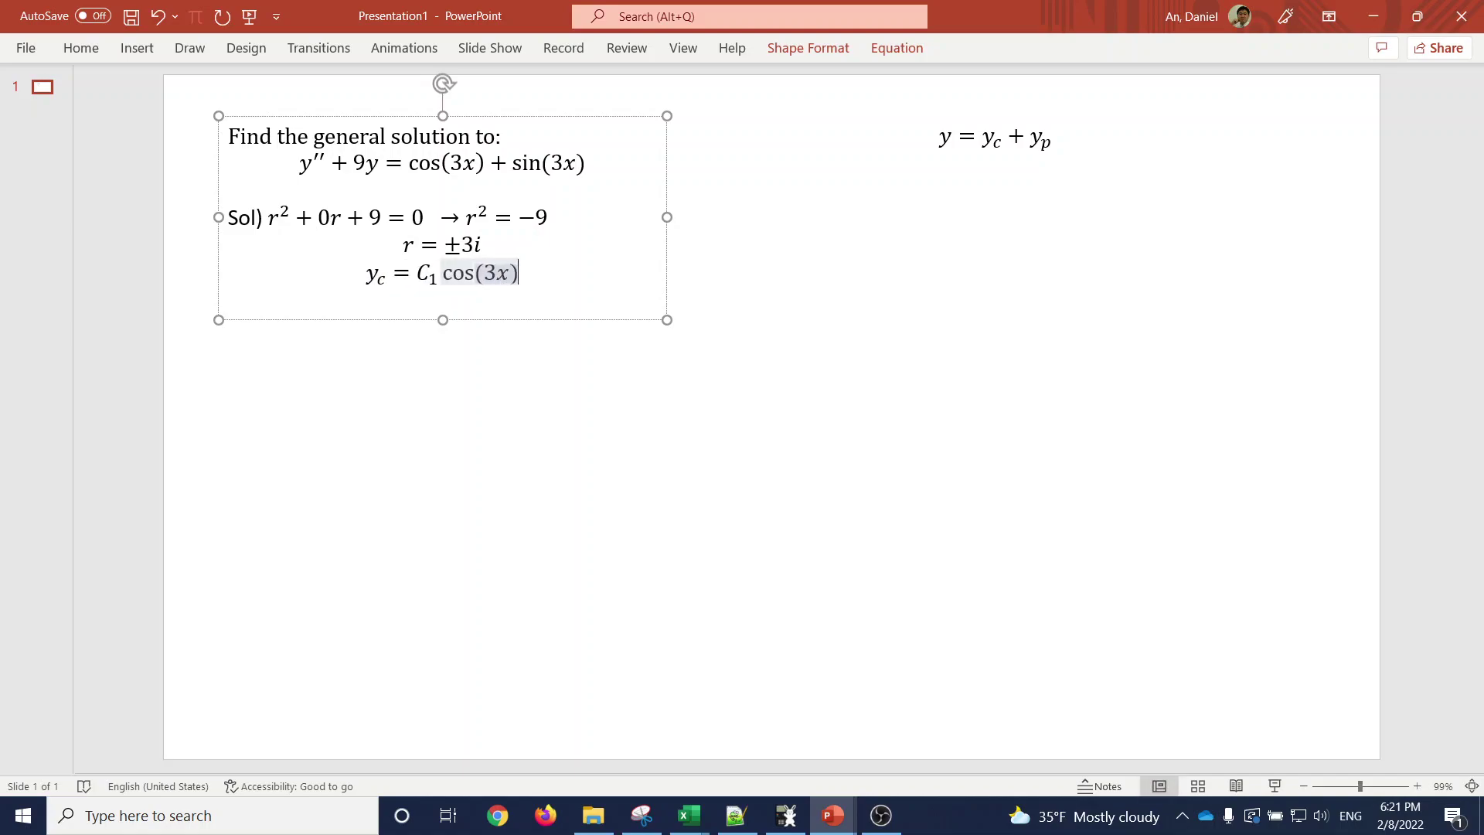
{"action": "type", "text": "+C_2 "}
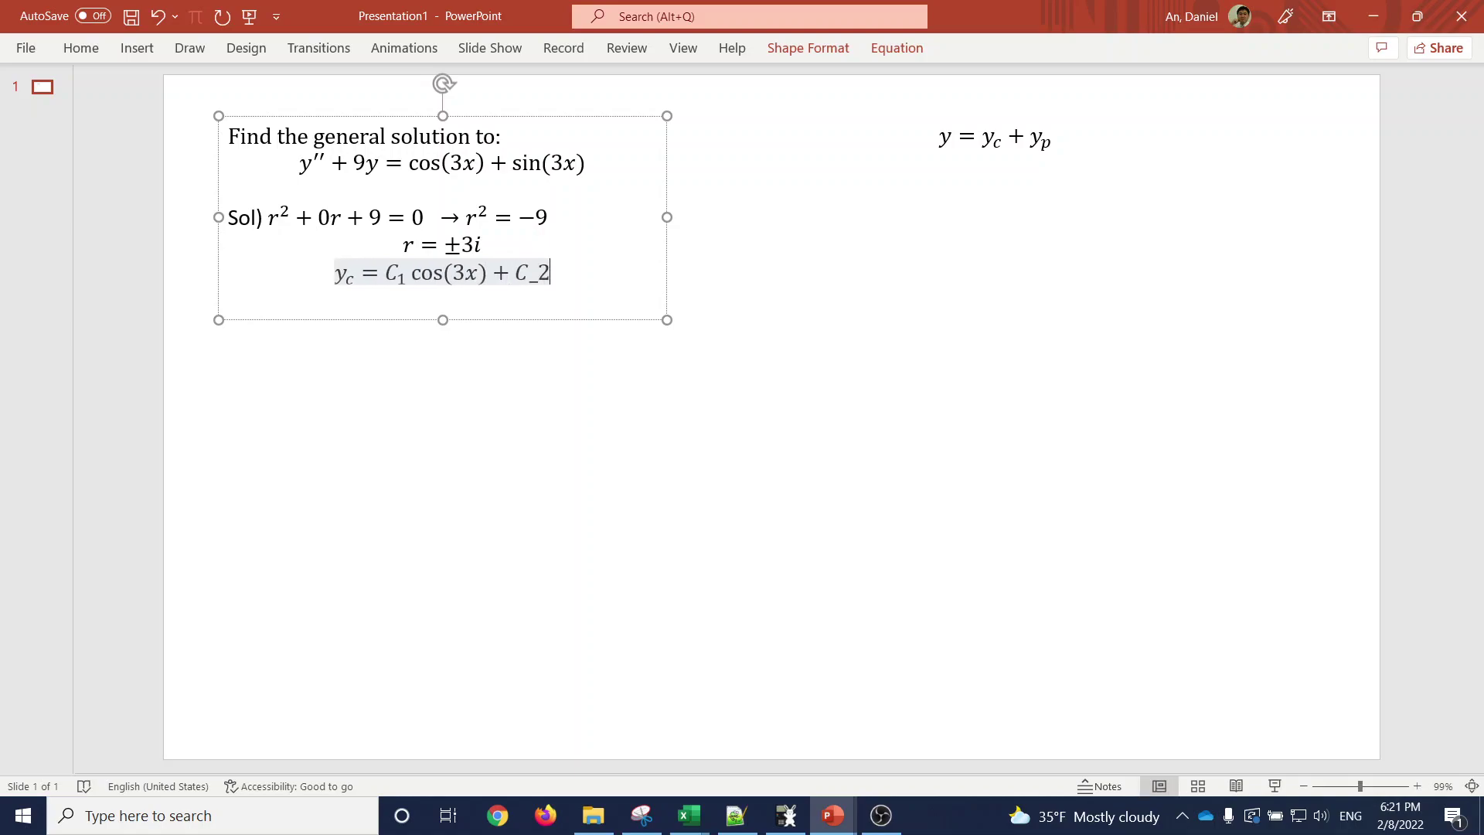
{"action": "type", "text": "sin"}
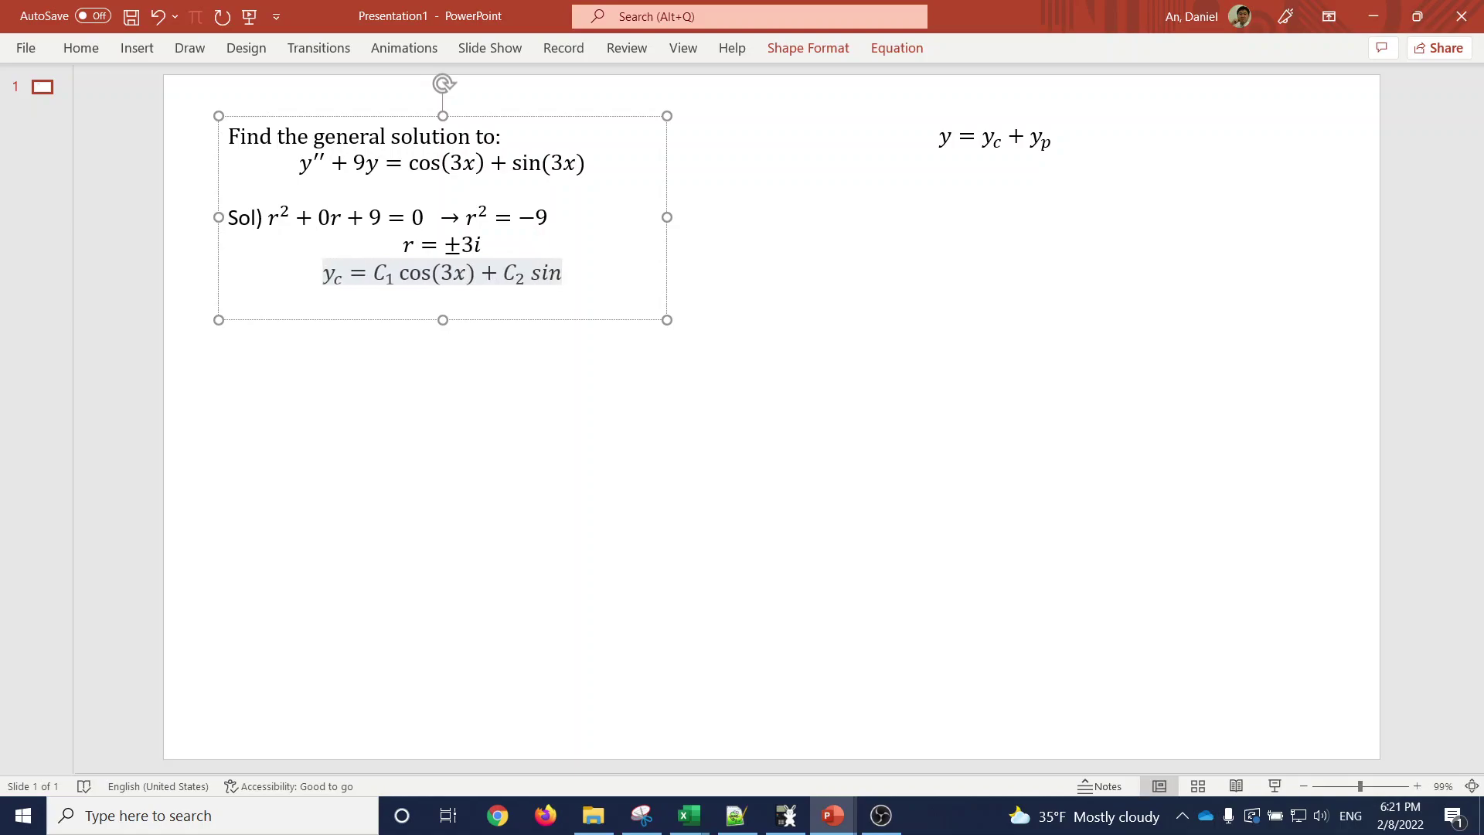
{"action": "type", "text": "(3x)"}
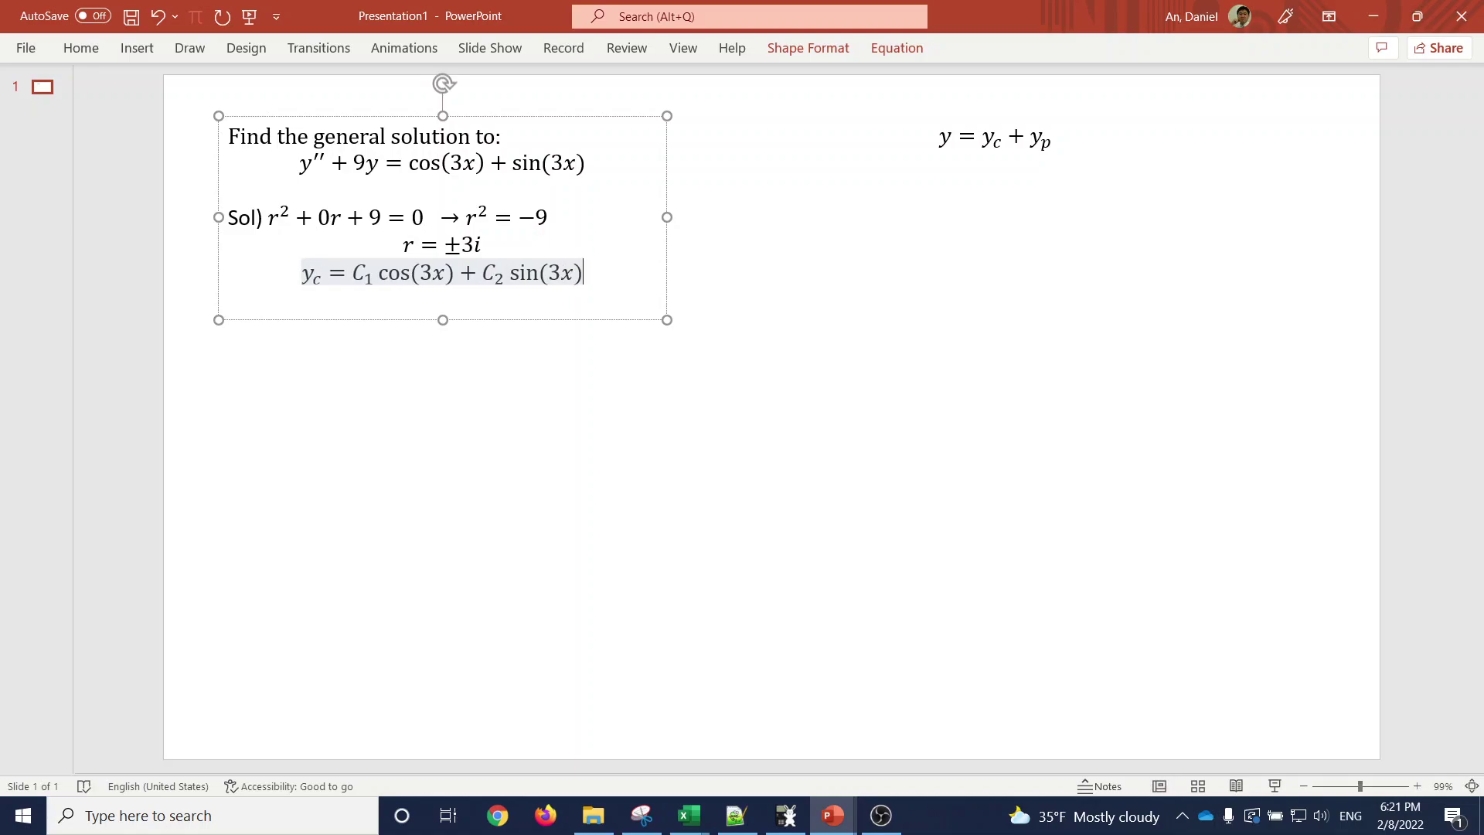
{"action": "key", "text": "Right"}
Leave a blank line below y_c and begin a new equation y_p = cos 3x
{"action": "key", "text": "Return"}
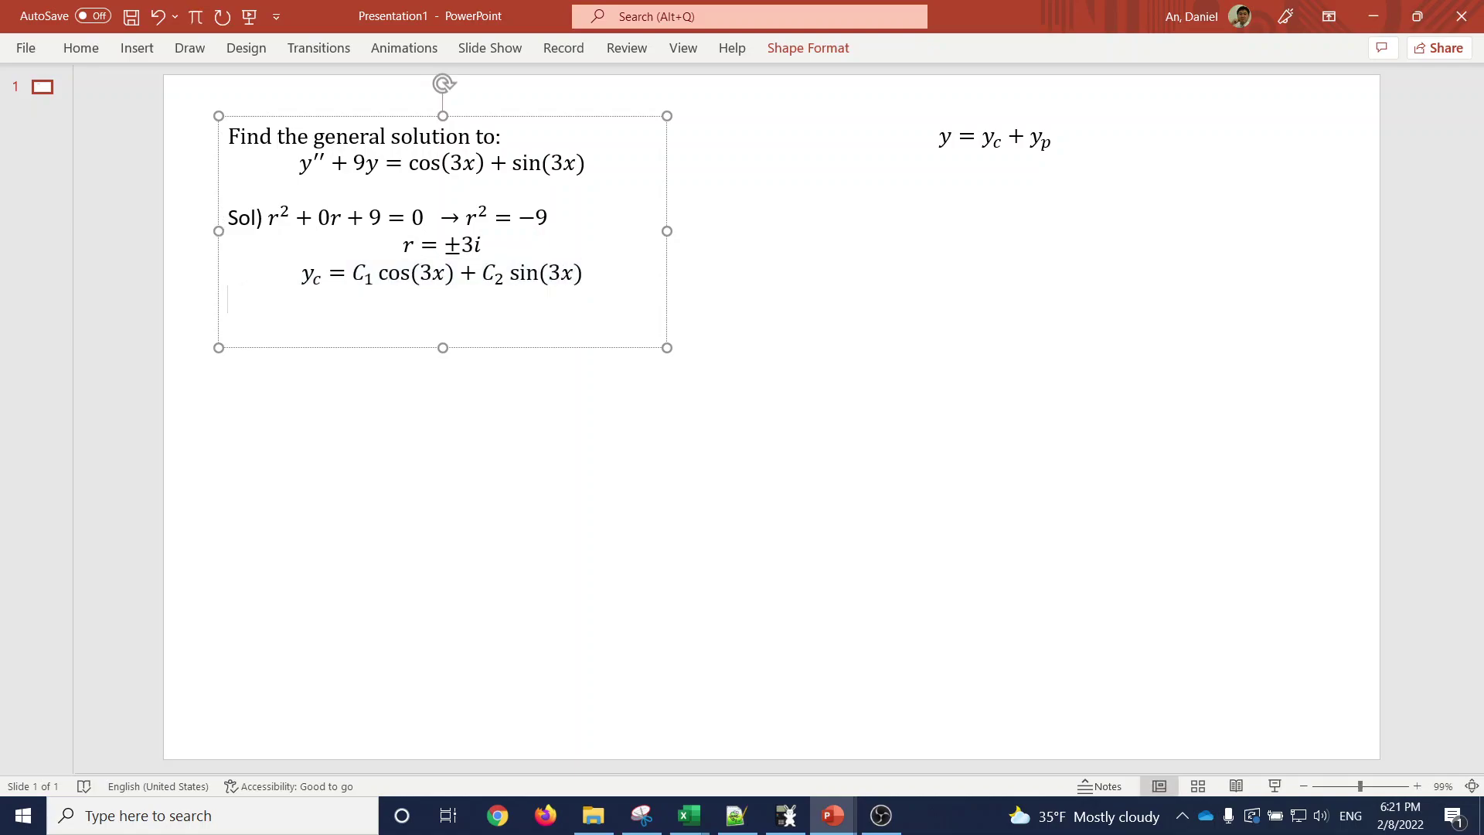
{"action": "key", "text": "Return"}
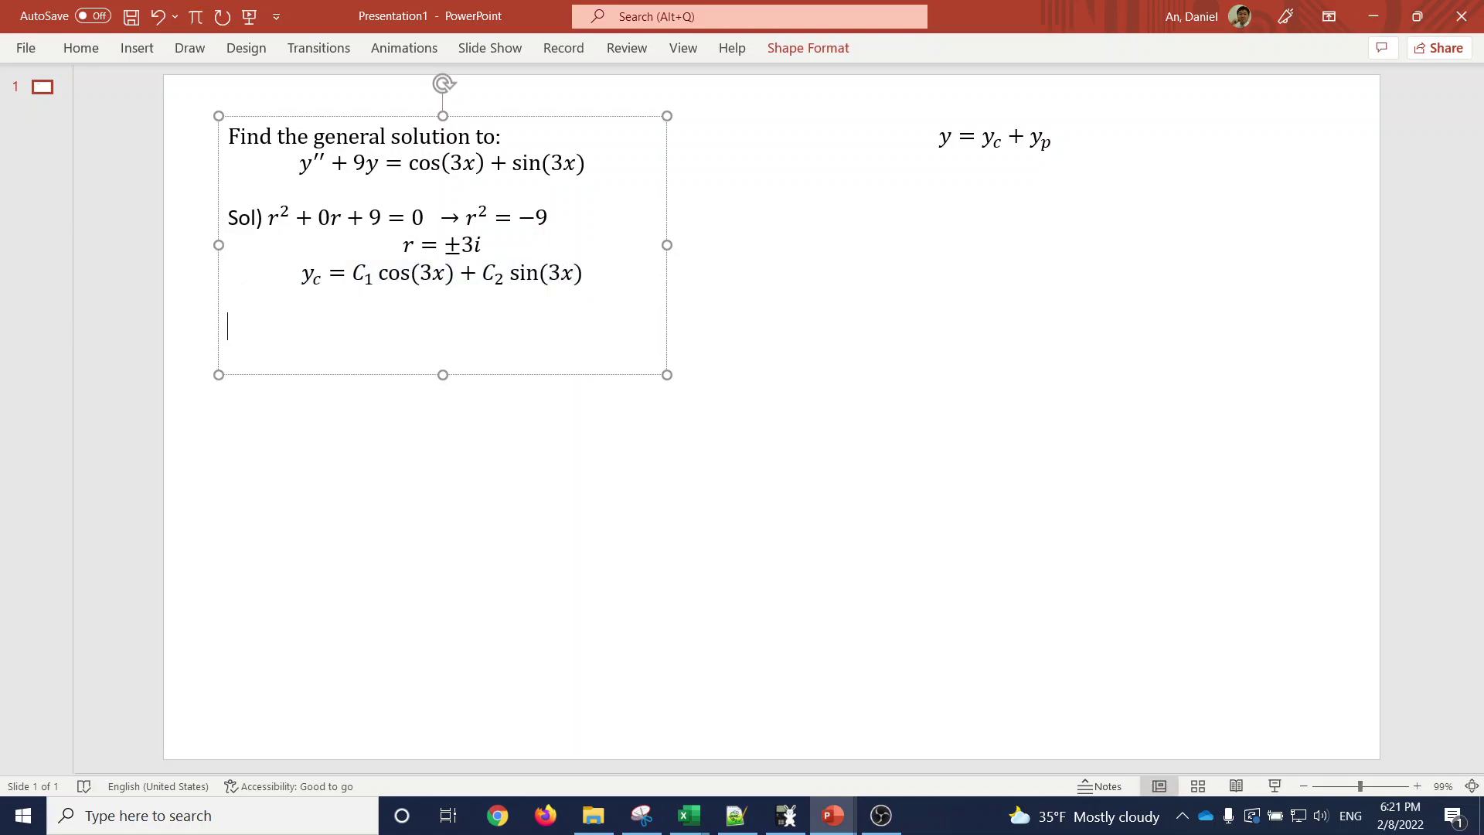
{"action": "key", "text": "alt+equal"}
{"action": "type", "text": "y_p = "}
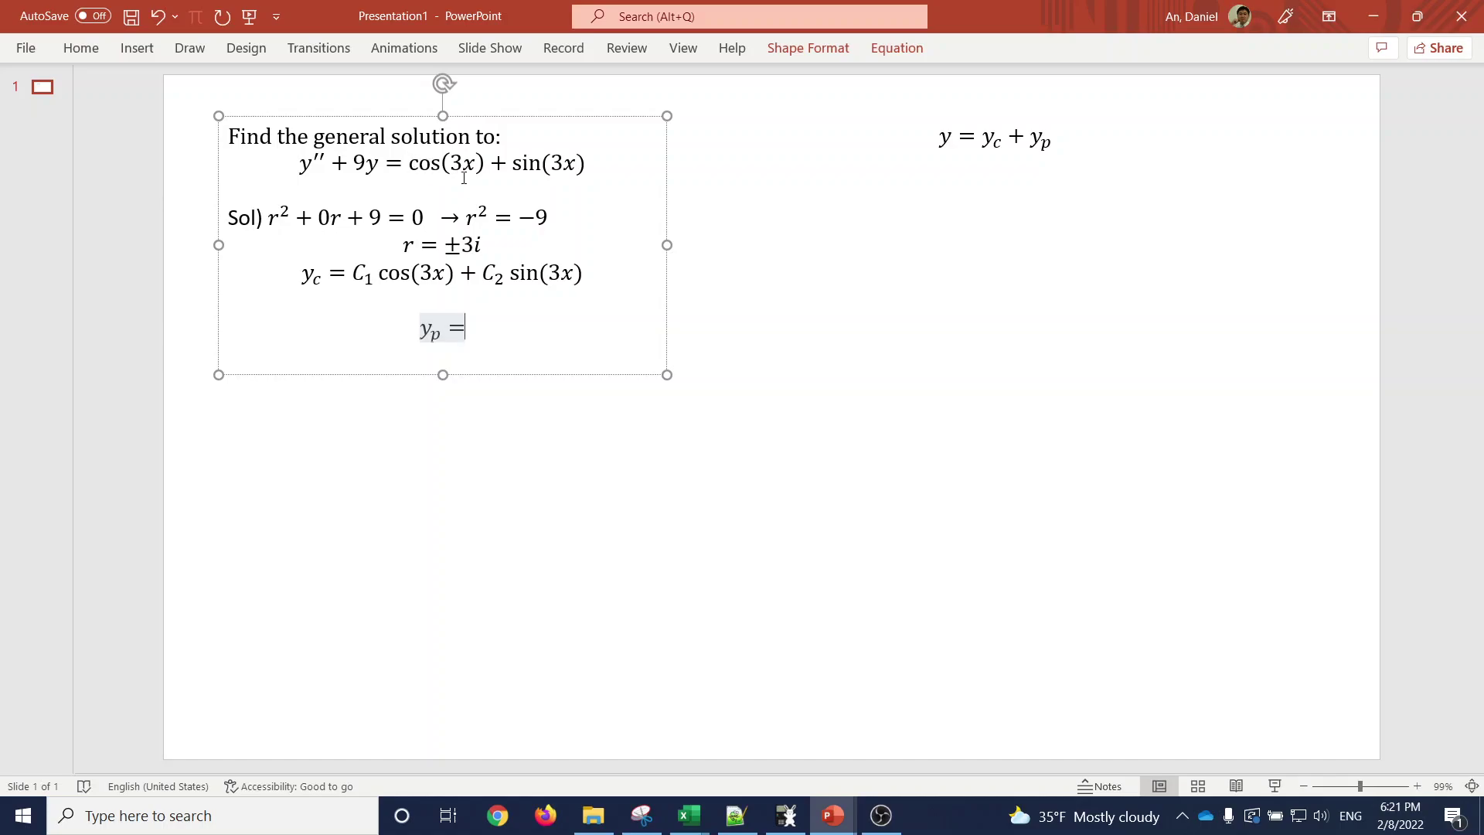
{"action": "type", "text": "cos 3x"}
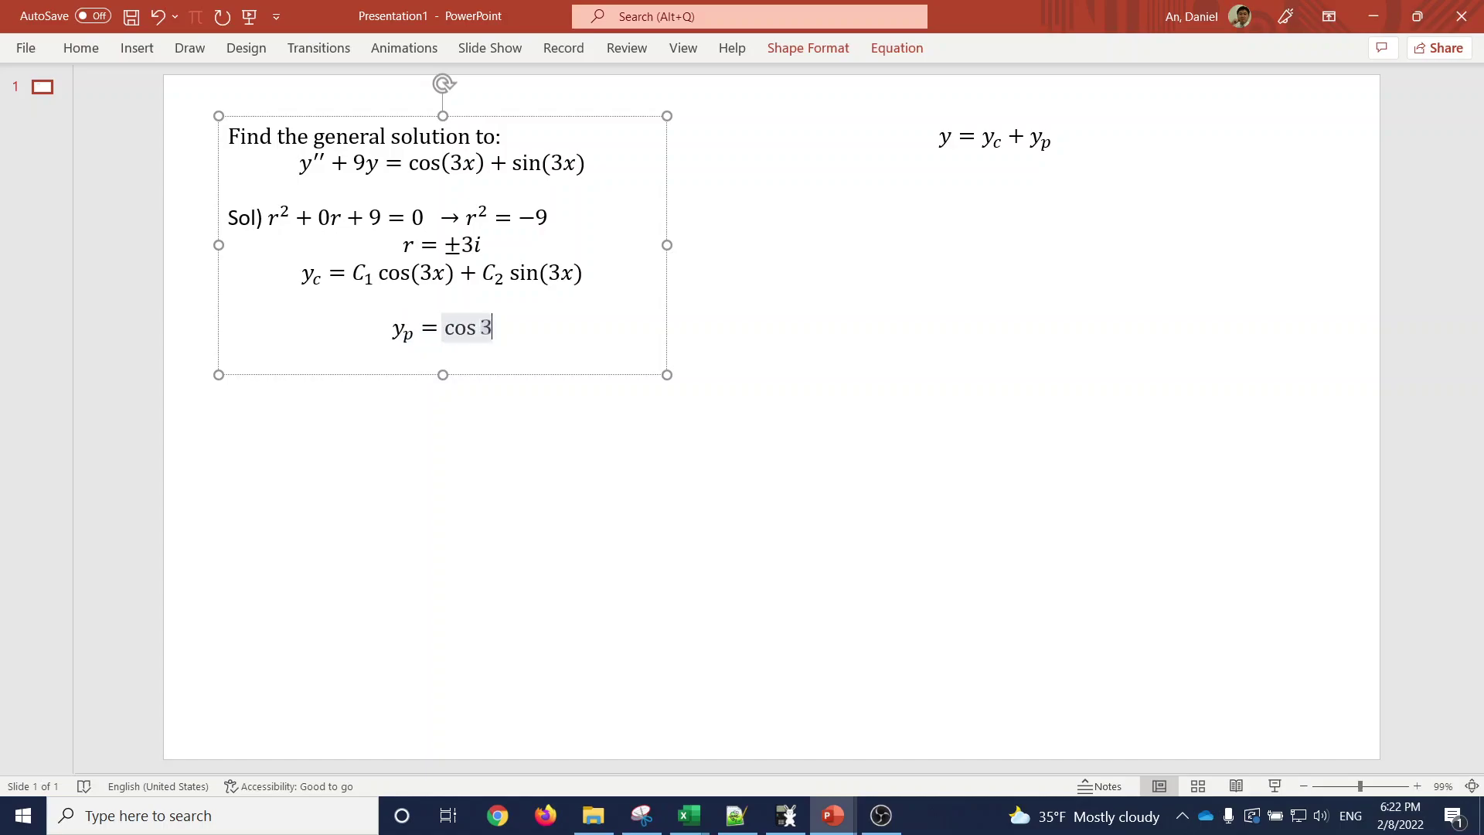
Complete the guess as y_p = A cos(3x) + B sin(3x)
{"action": "key", "text": "Left"}
{"action": "key", "text": "Left"}
{"action": "type", "text": "("}
{"action": "key", "text": "Right"}
{"action": "key", "text": "Right"}
{"action": "type", "text": ")"}
{"action": "key", "text": "Left"}
{"action": "key", "text": "Left"}
{"action": "key", "text": "Left"}
{"action": "key", "text": "Left"}
{"action": "key", "text": "Left"}
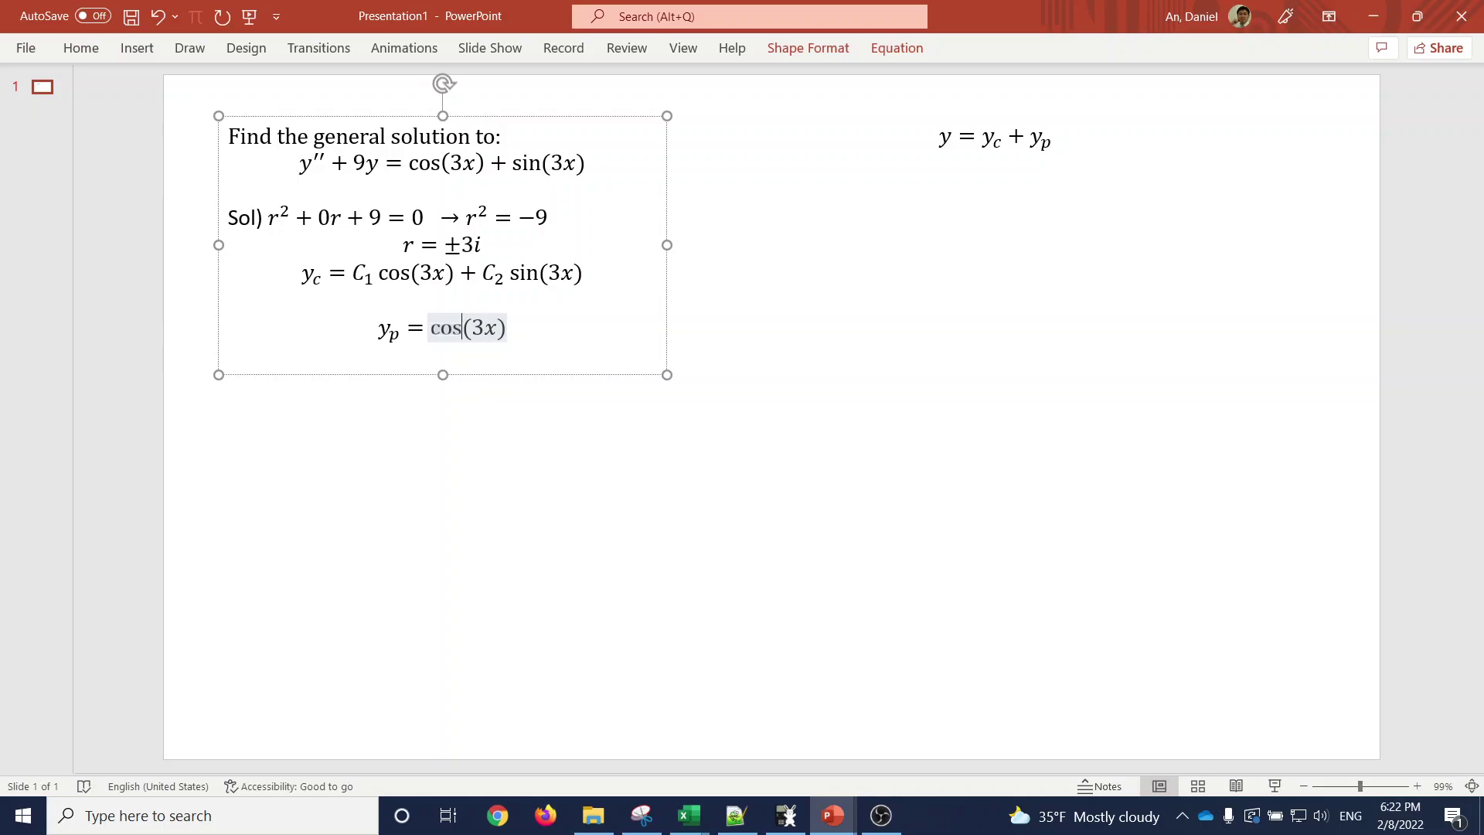
{"action": "type", "text": "A"}
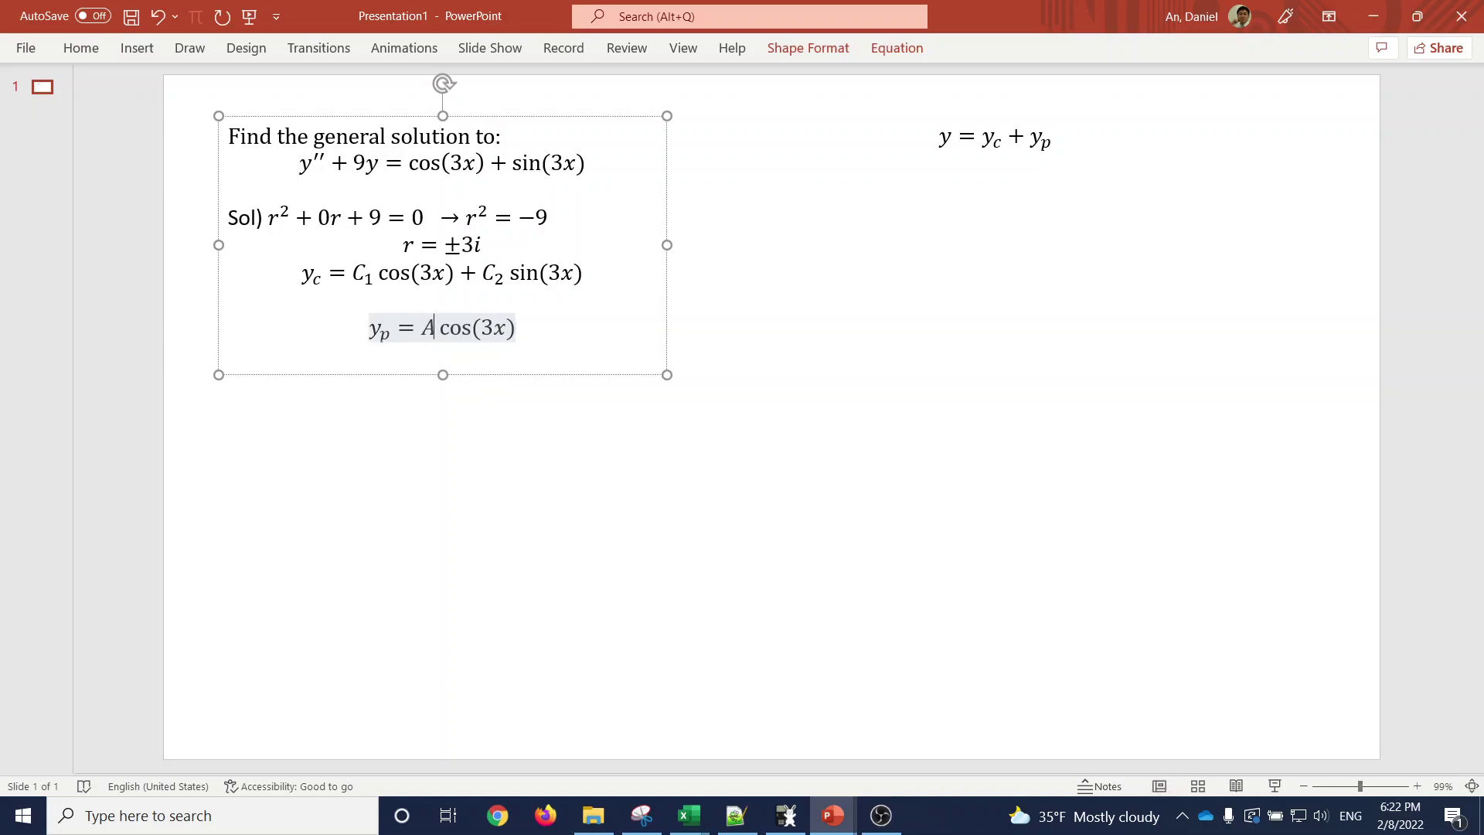
{"action": "key", "text": "Right"}
{"action": "key", "text": "Right"}
{"action": "key", "text": "Right"}
{"action": "key", "text": "Right"}
{"action": "key", "text": "Right"}
{"action": "key", "text": "Right"}
{"action": "key", "text": "Right"}
{"action": "type", "text": "+"}
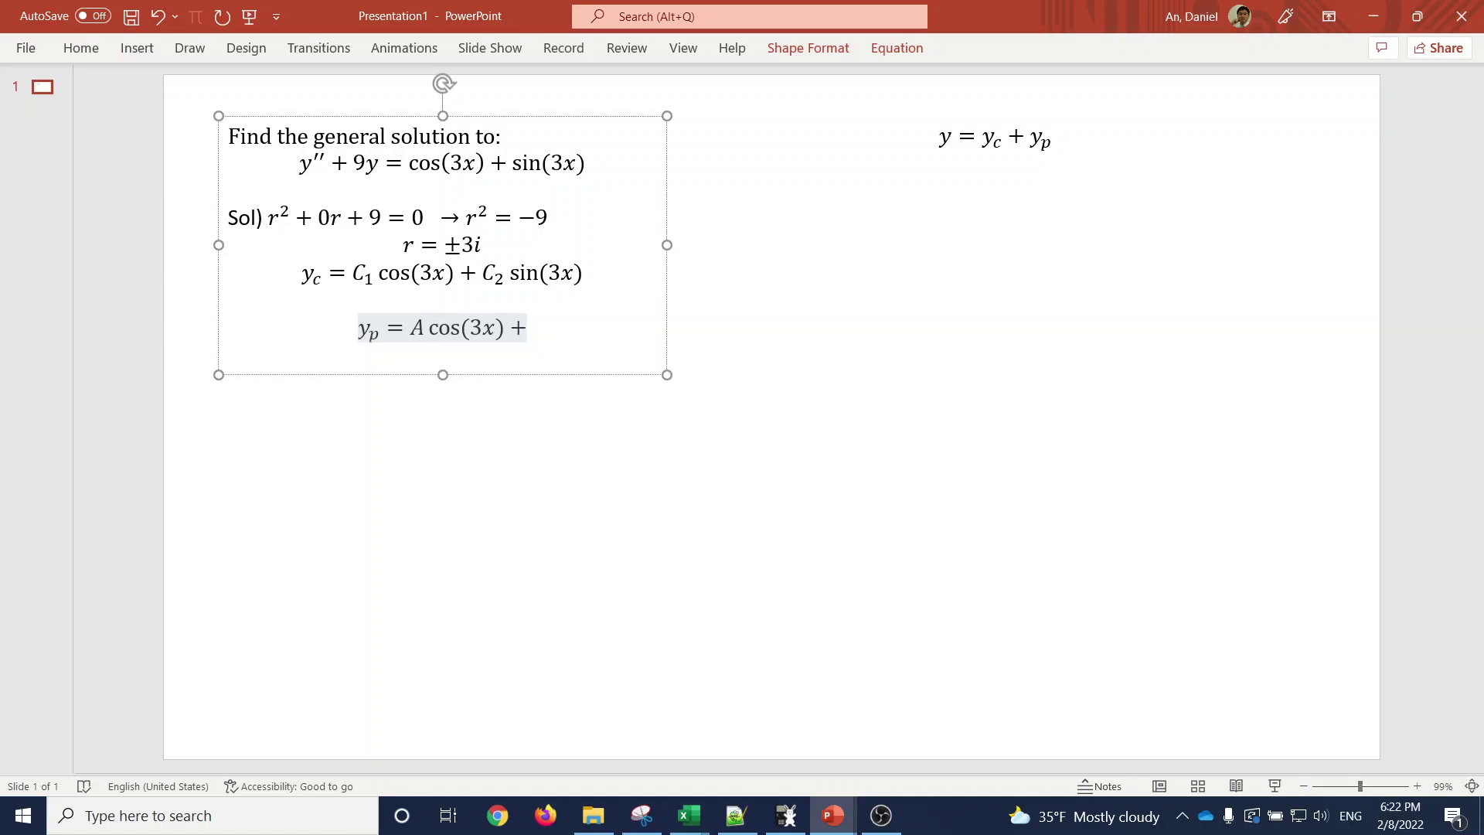
{"action": "type", "text": "sin (3x)"}
{"action": "key", "text": "Left"}
{"action": "key", "text": "Left"}
{"action": "key", "text": "Left"}
{"action": "key", "text": "Left"}
{"action": "key", "text": "Left"}
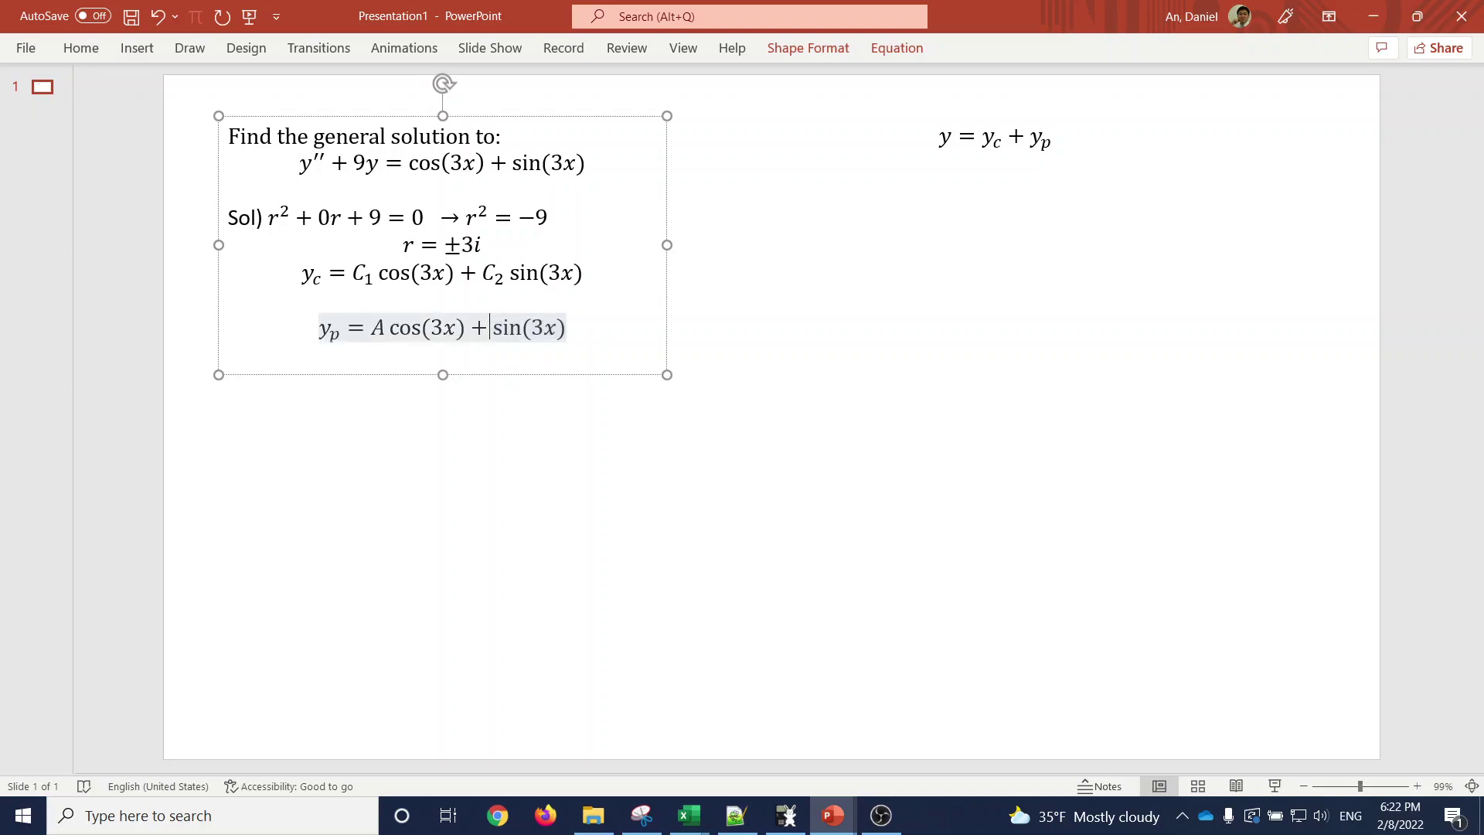
{"action": "type", "text": "B"}
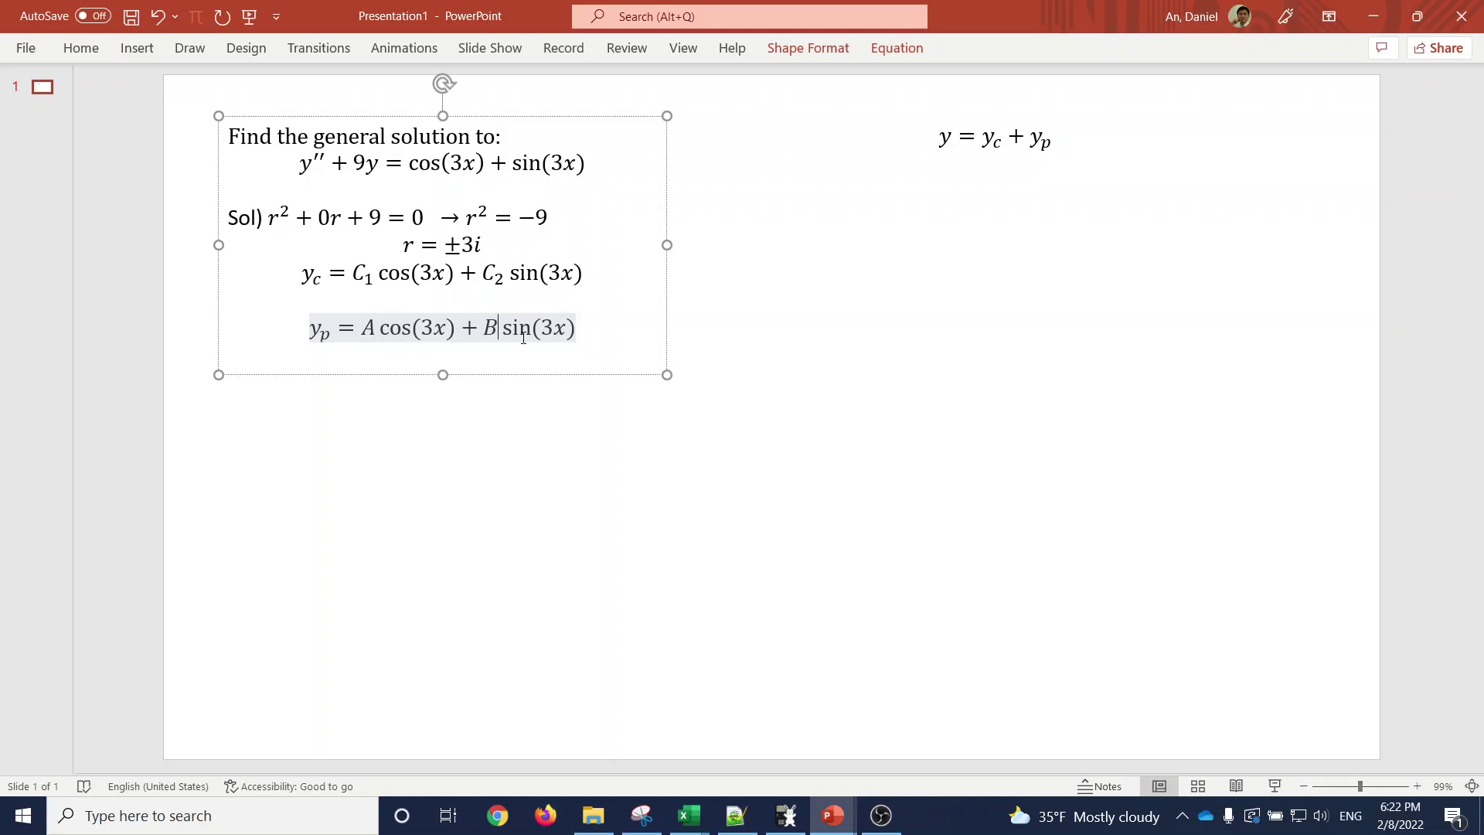
Insert x after A and B so the guess reads y_p = Ax cos(3x) + Bx sin(3x)
{"action": "left_click", "coordinate": [575, 326], "text": "shift"}
{"action": "left_click", "coordinate": [573, 364]}
{"action": "left_click", "coordinate": [377, 330]}
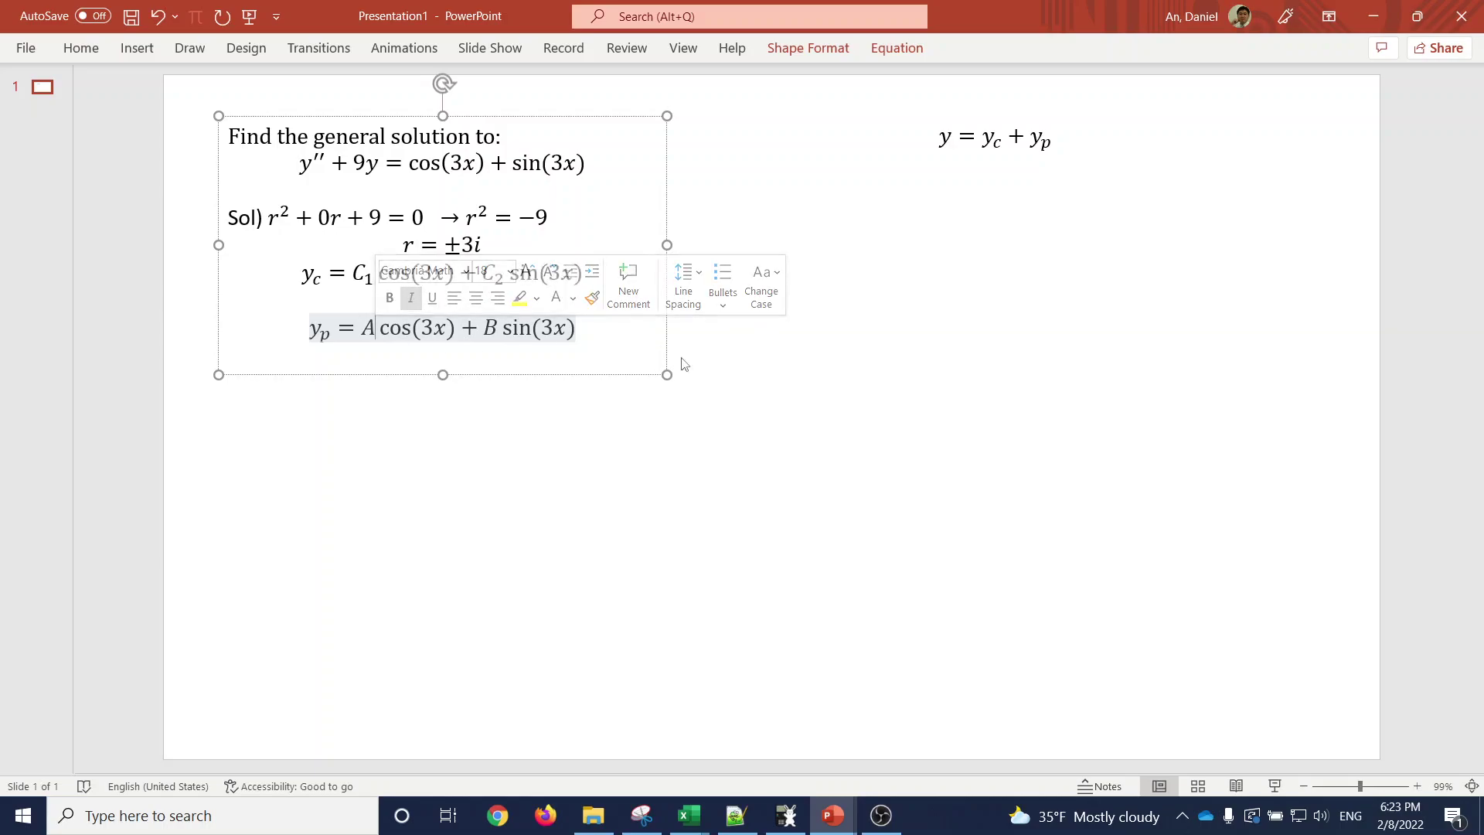
{"action": "type", "text": "x"}
{"action": "key", "text": "Right"}
{"action": "key", "text": "Right"}
{"action": "key", "text": "Right"}
{"action": "key", "text": "Right"}
{"action": "key", "text": "Right"}
{"action": "key", "text": "Right"}
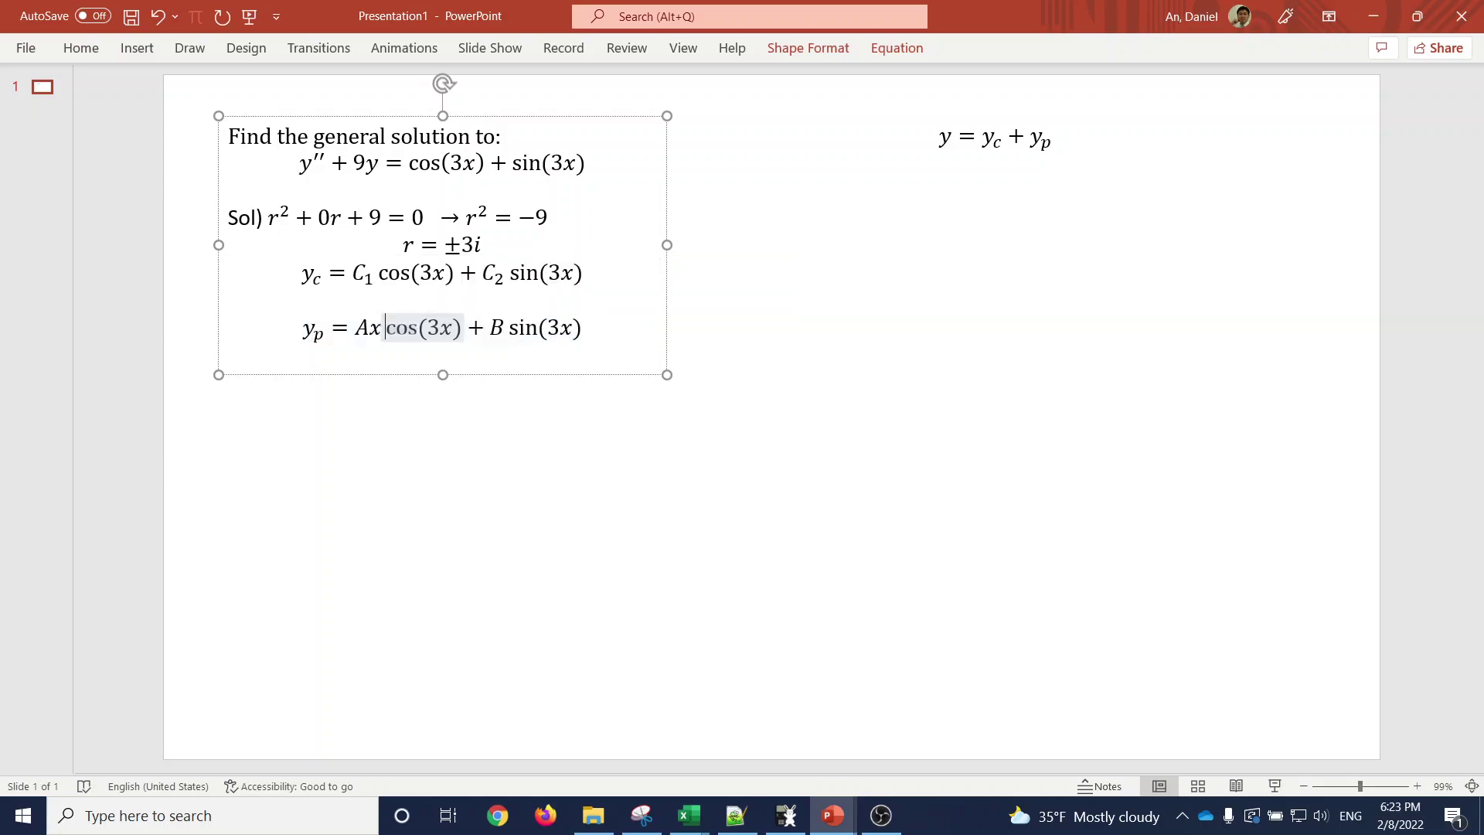
{"action": "key", "text": "Right"}
{"action": "type", "text": "x"}
{"action": "key", "text": "Left"}
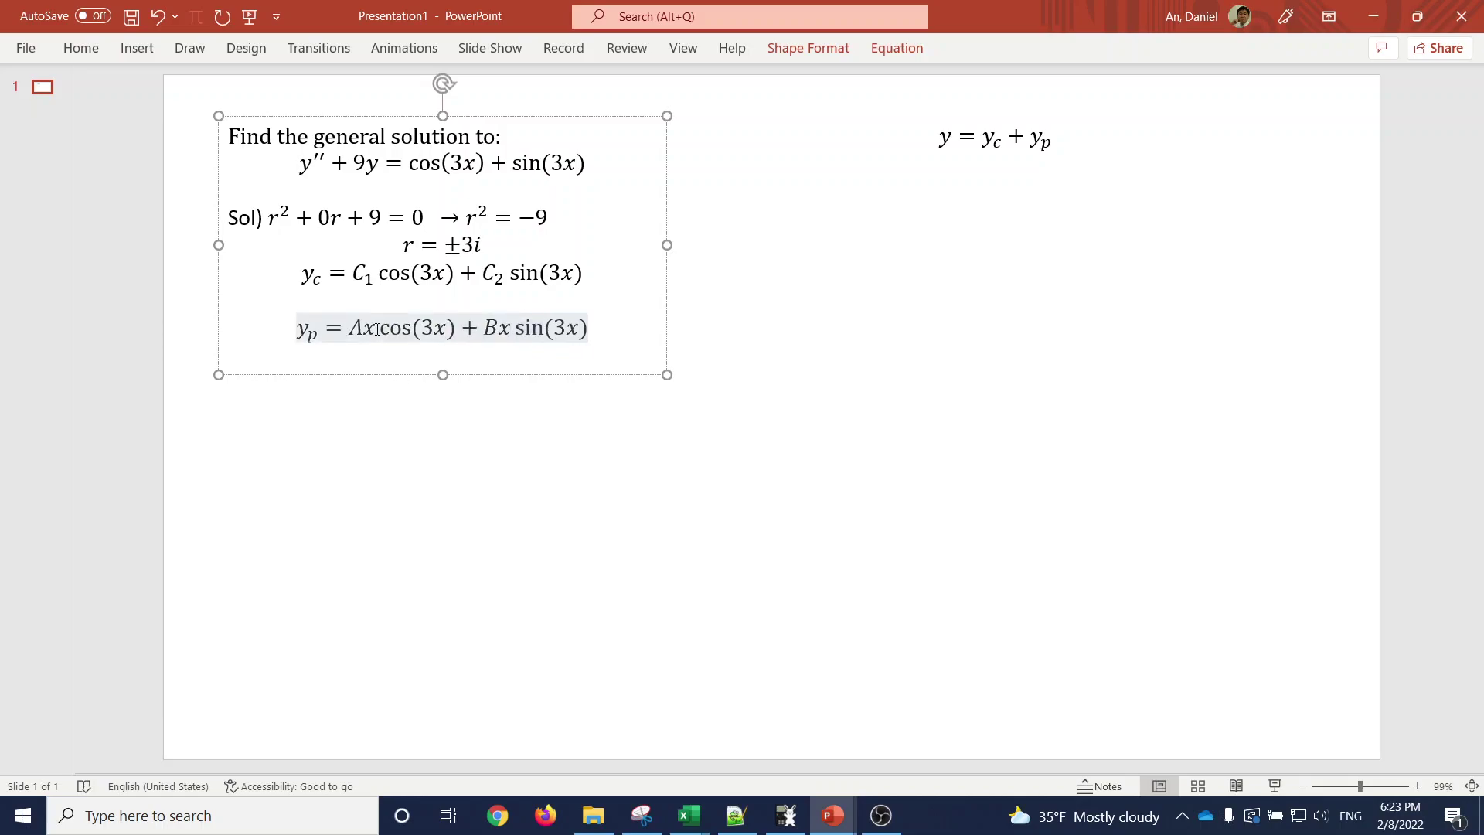